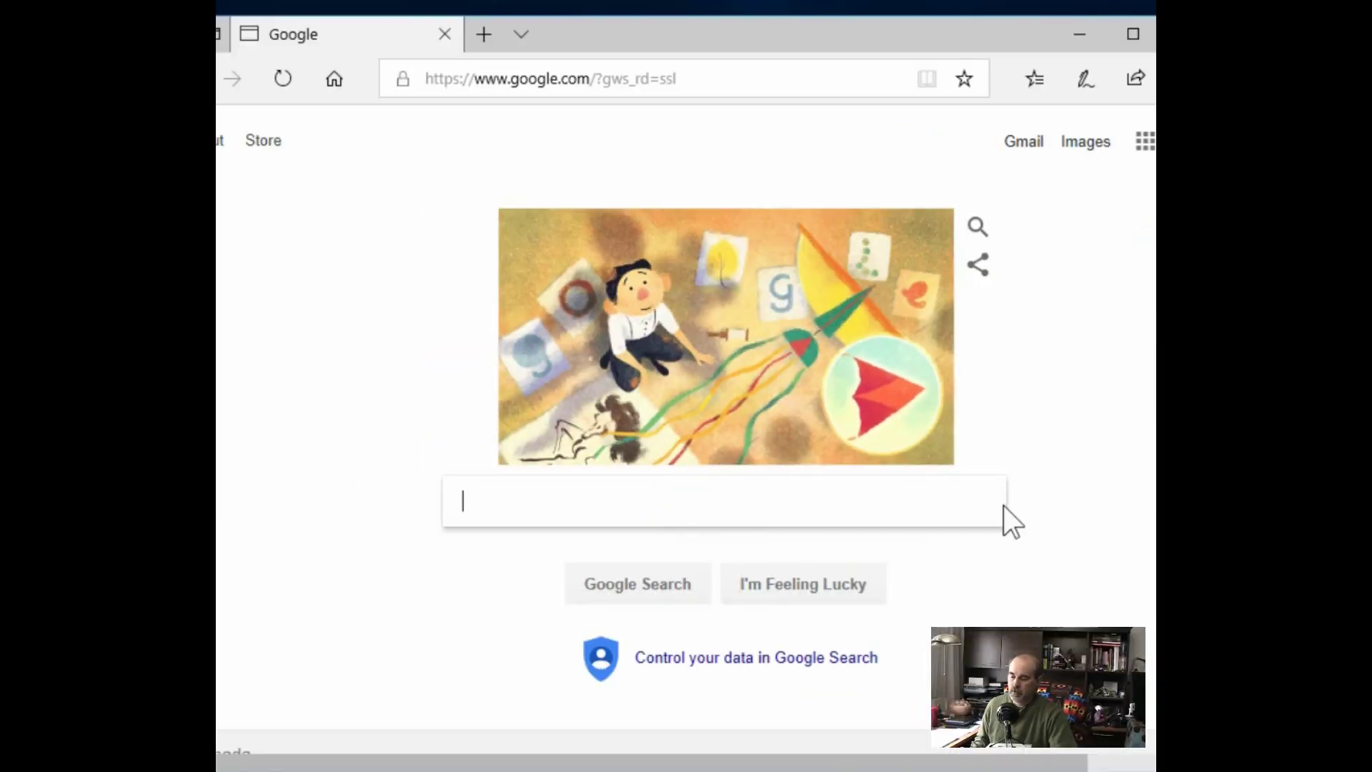
# Step: Search Google for 'cobian backup'
pyautogui.write('cob')
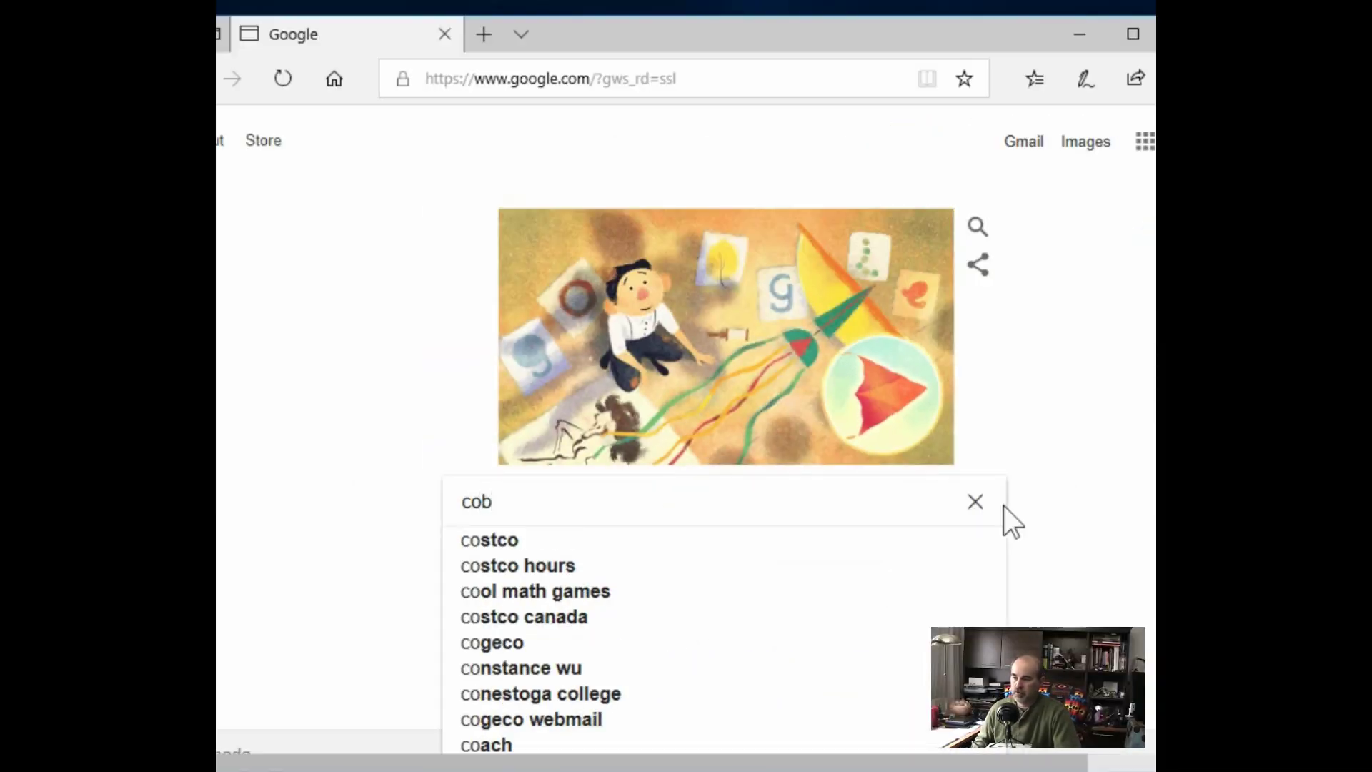
pyautogui.write('ian ba ckup')
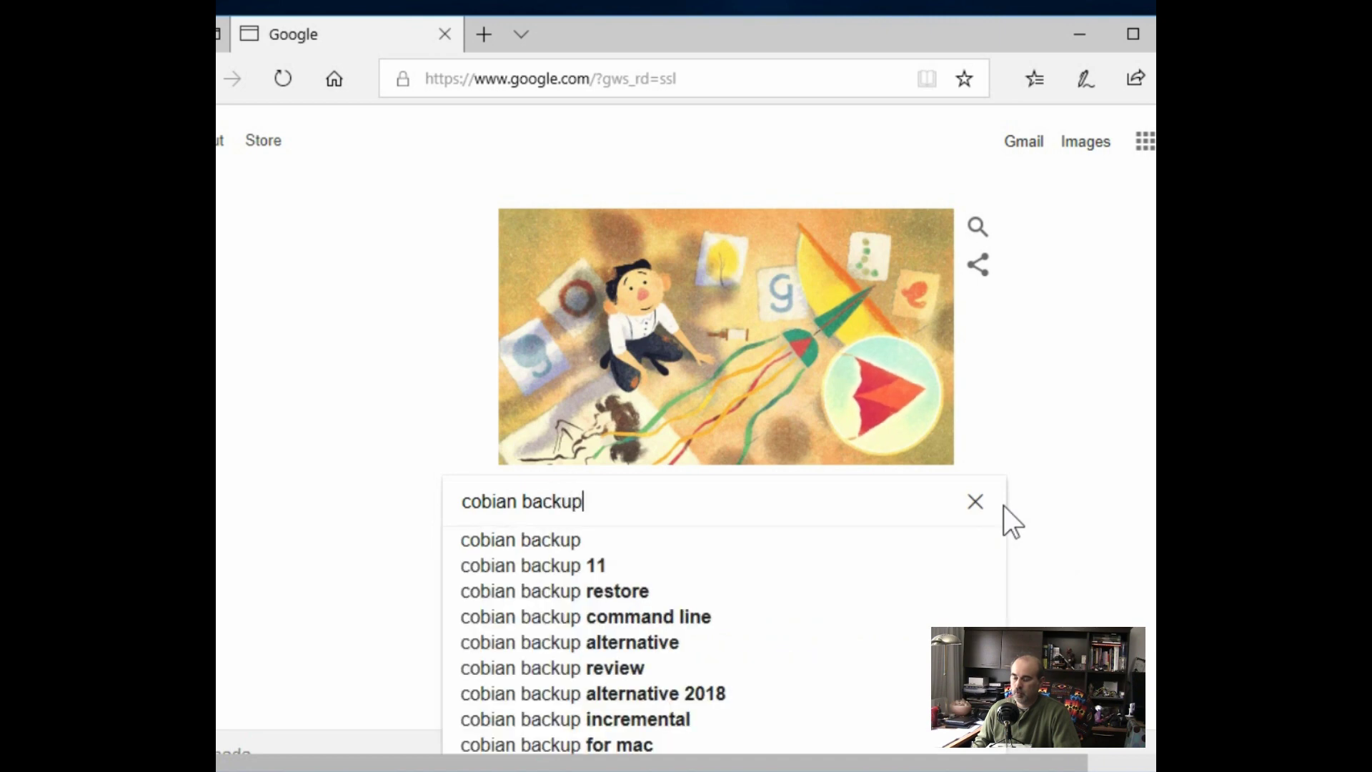
pyautogui.press('Return')
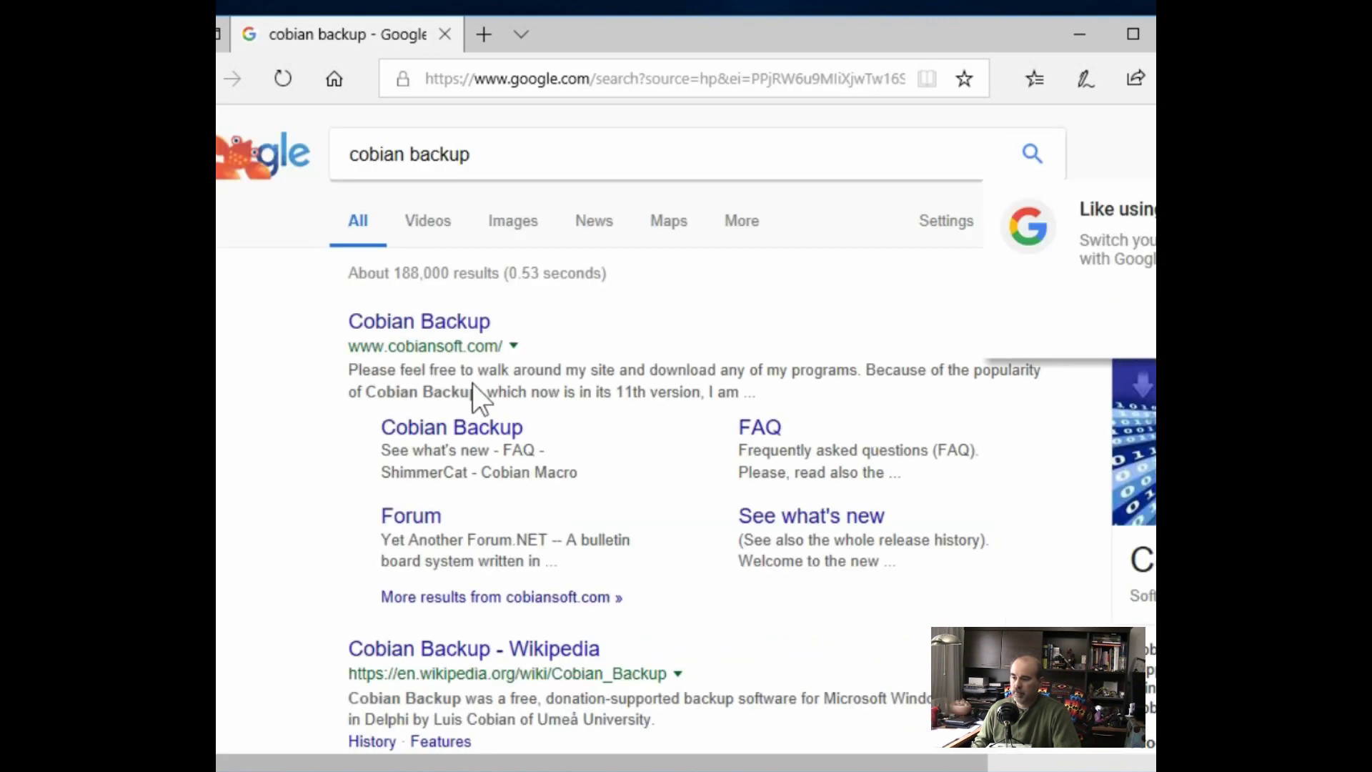
# Step: From cobiansoft.com, download the Cobian Backup 11 (Gravity) installer cbSetup.exe and run it
pyautogui.click(393, 333)
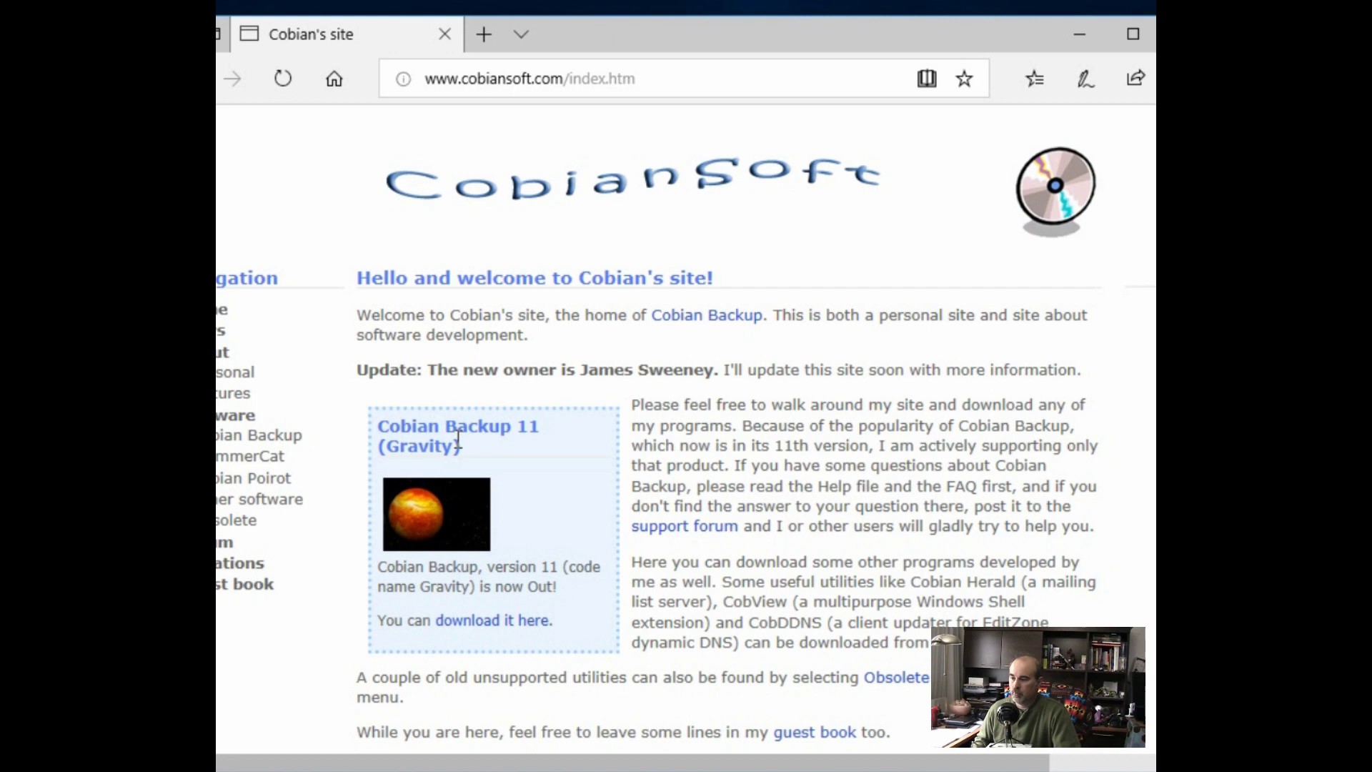
pyautogui.click(472, 507)
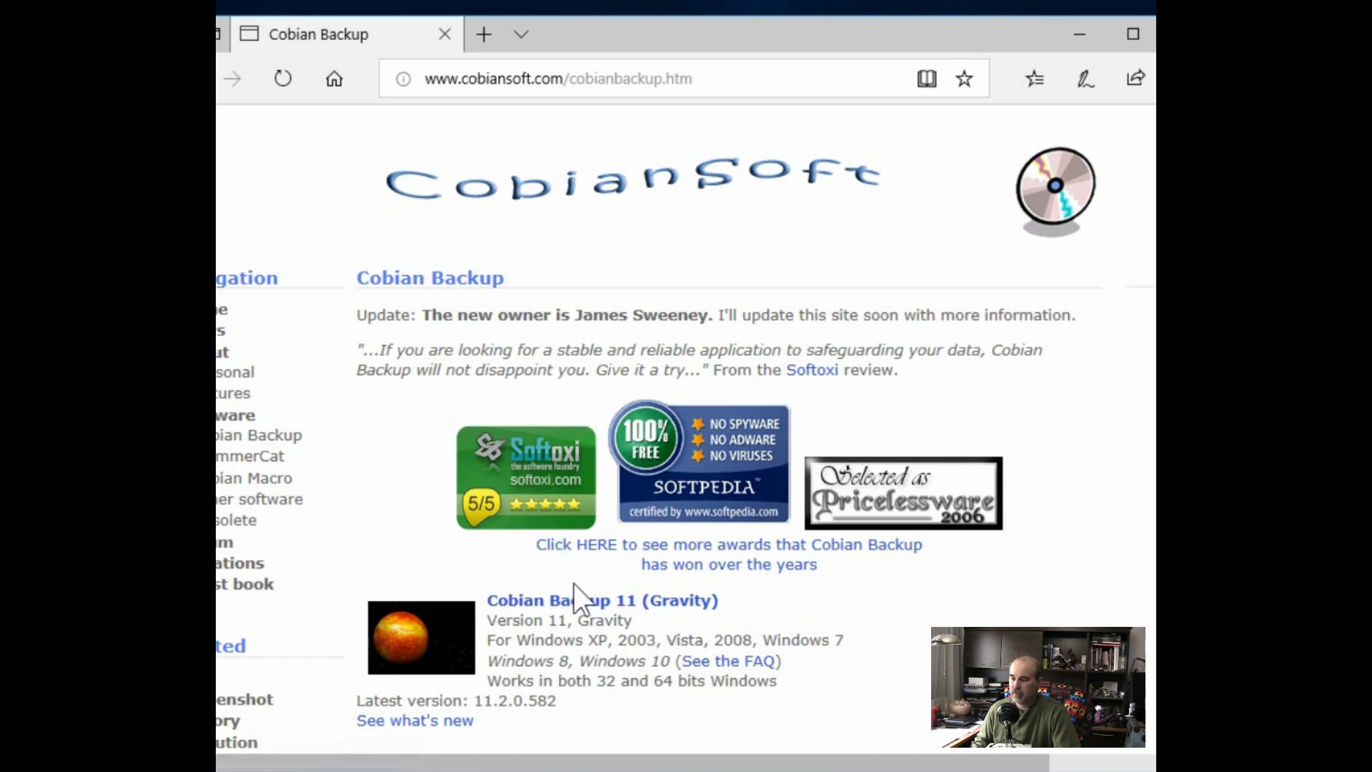
pyautogui.scroll(-8, 643, 615)
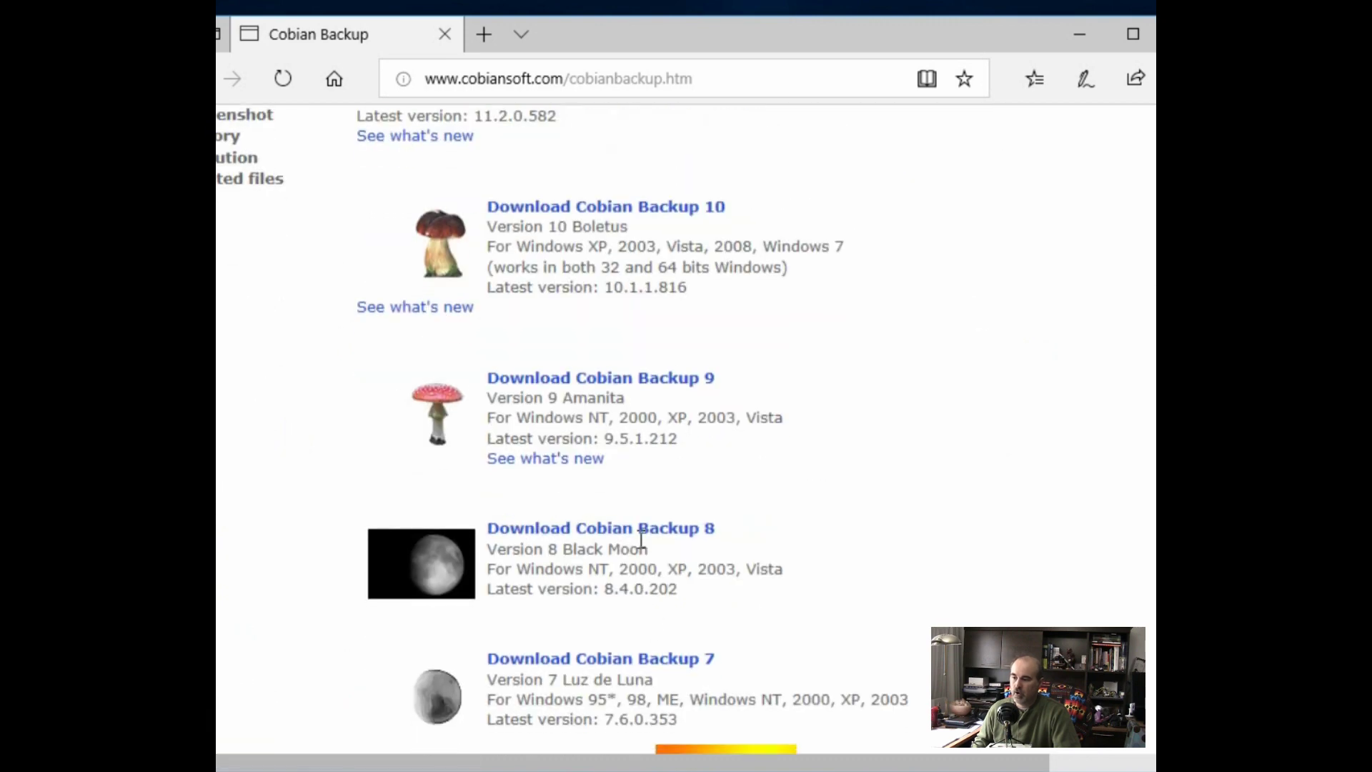
pyautogui.scroll(4, 829, 512)
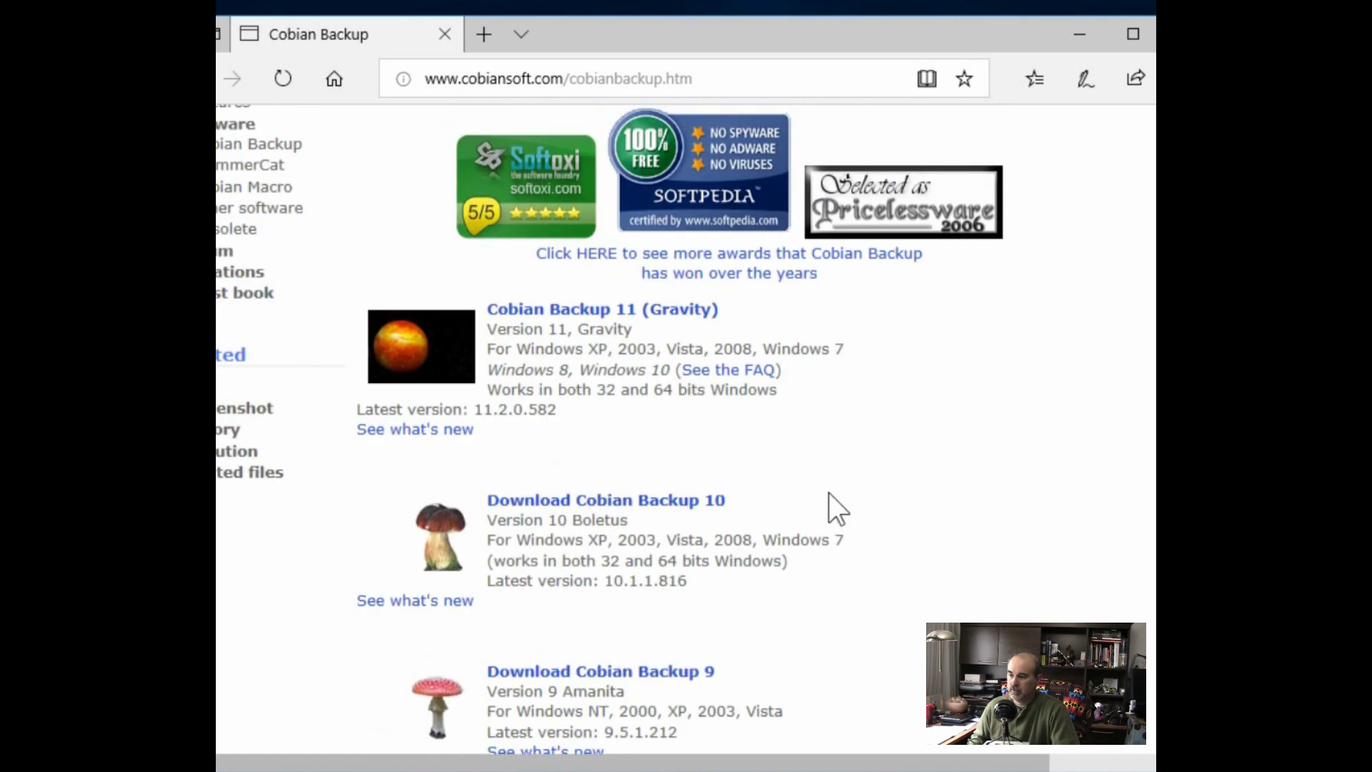
pyautogui.click(593, 313)
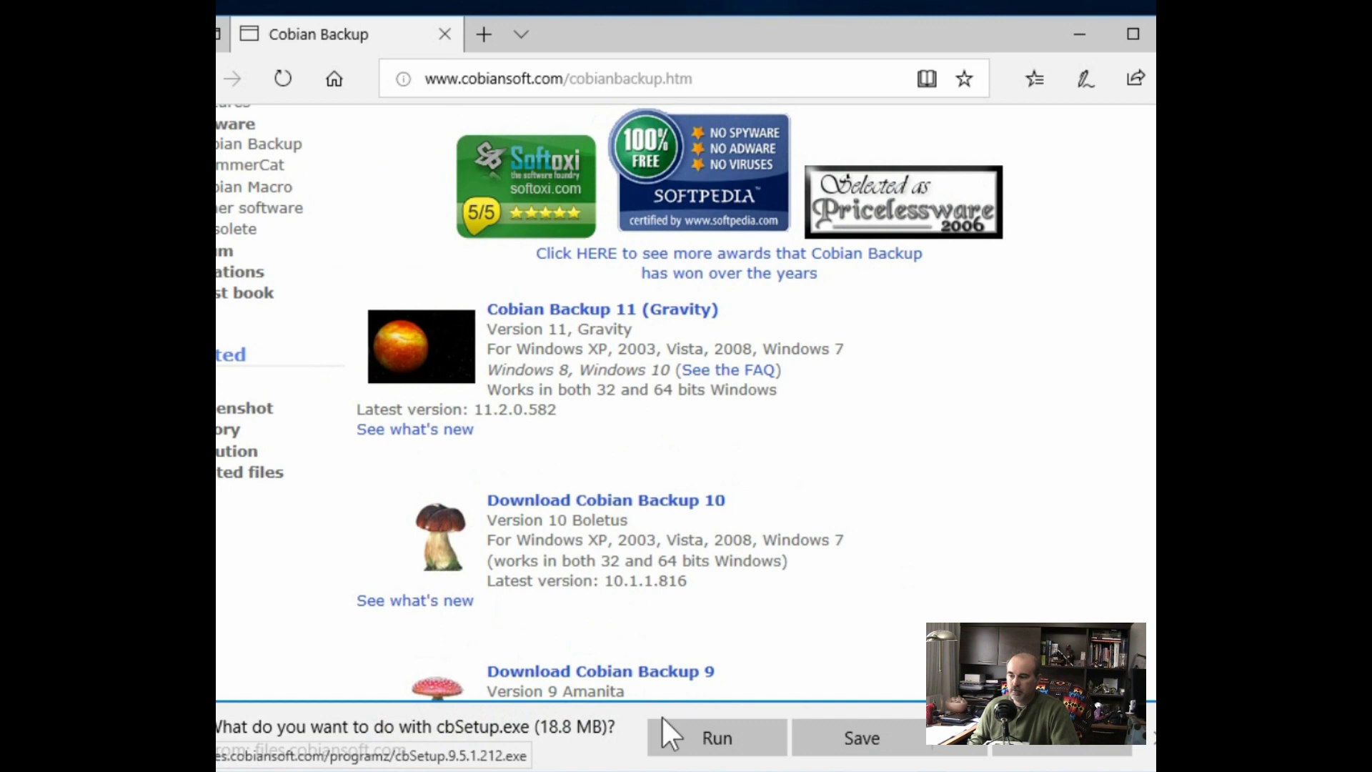
pyautogui.click(734, 746)
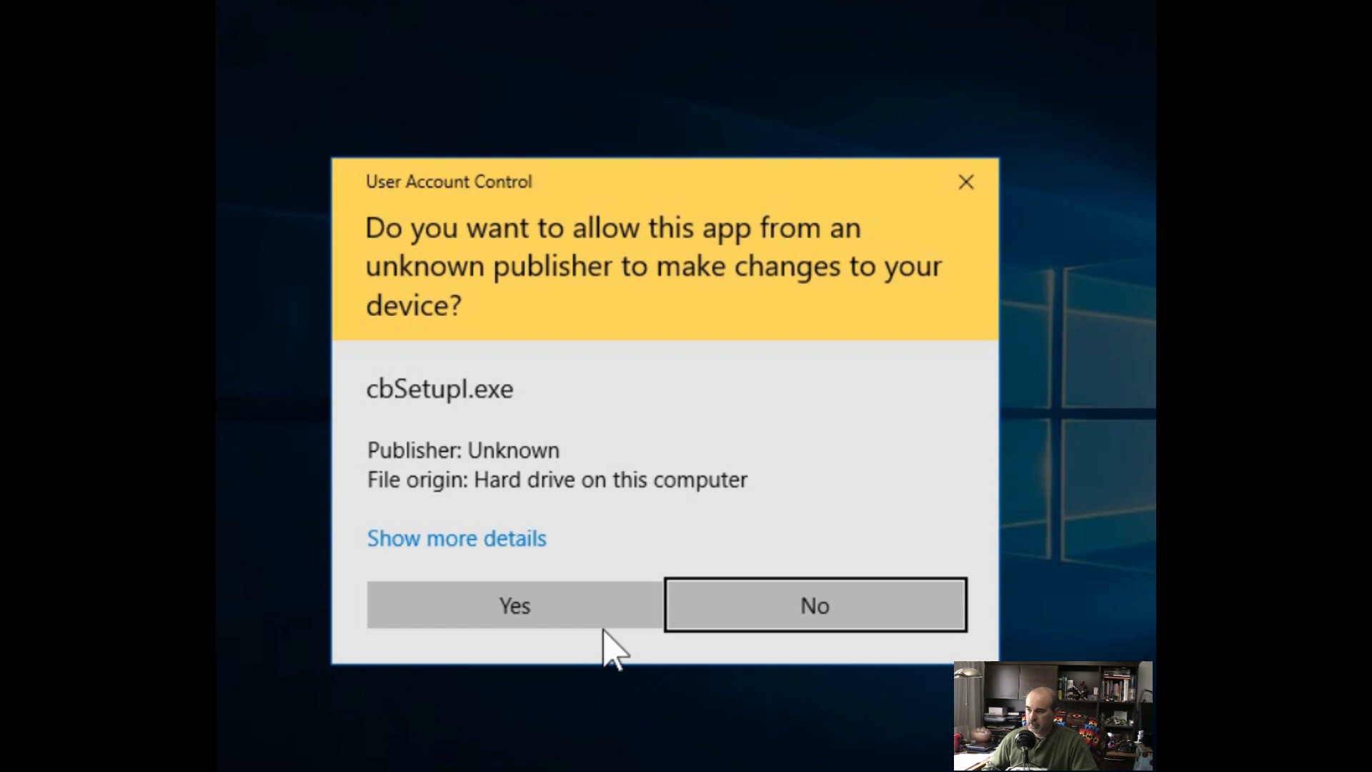
# Step: Allow the installer in UAC, accept the license, and untick the Volume Shadow Copy requester
pyautogui.click(576, 604)
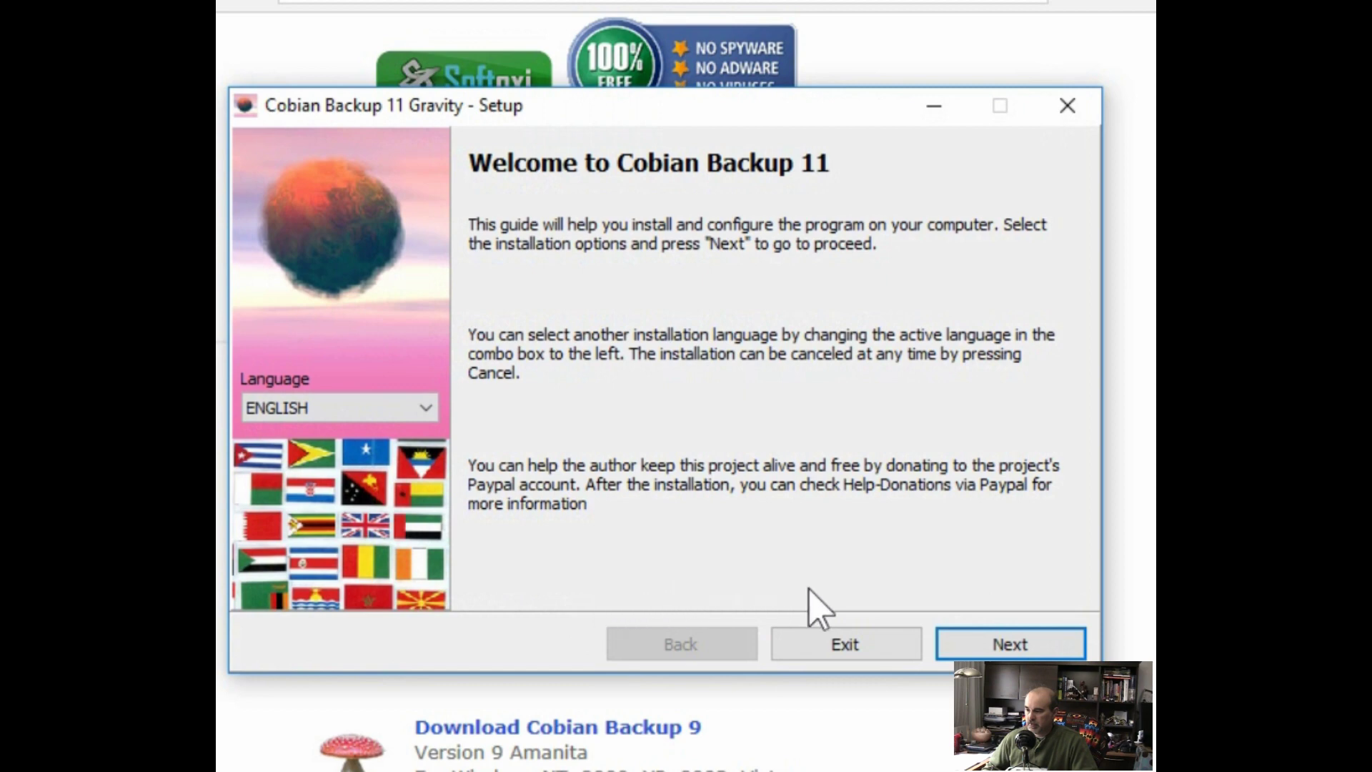
pyautogui.click(1010, 645)
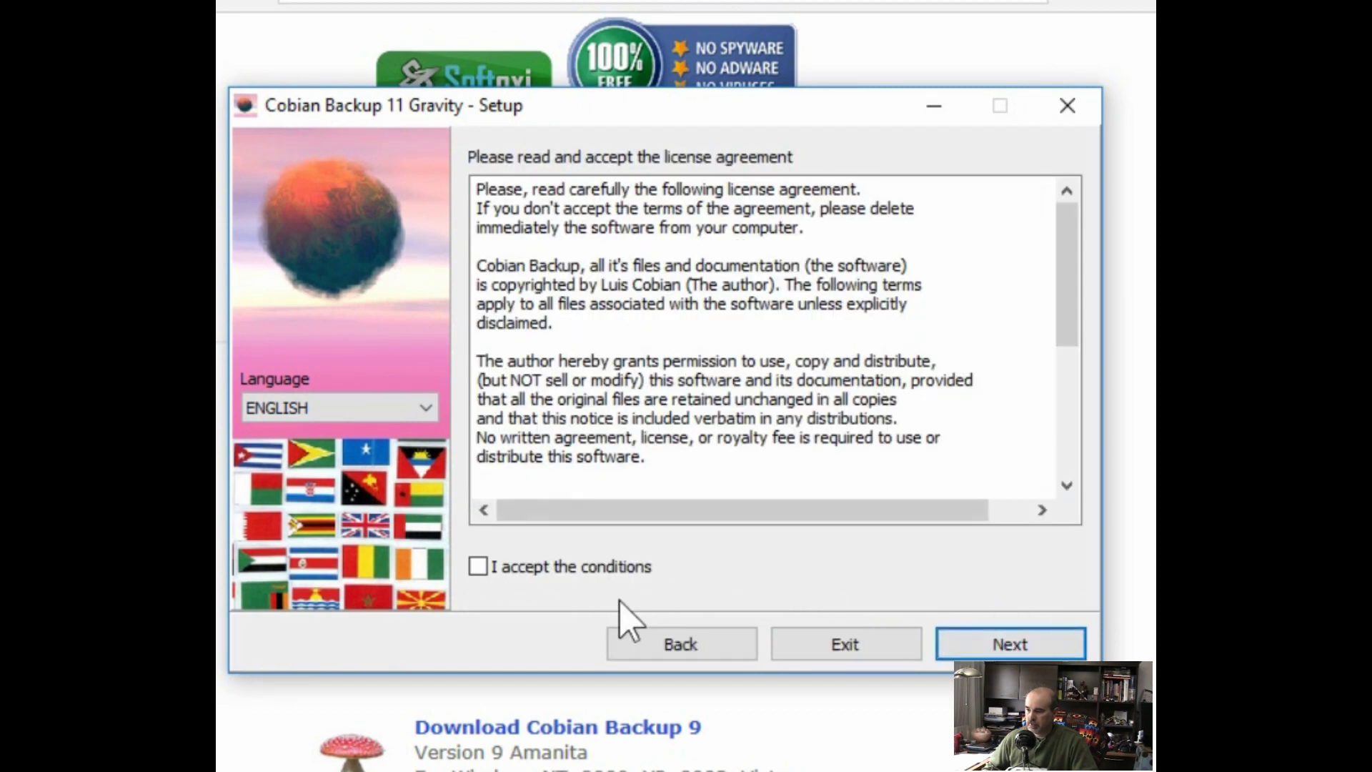
pyautogui.click(576, 570)
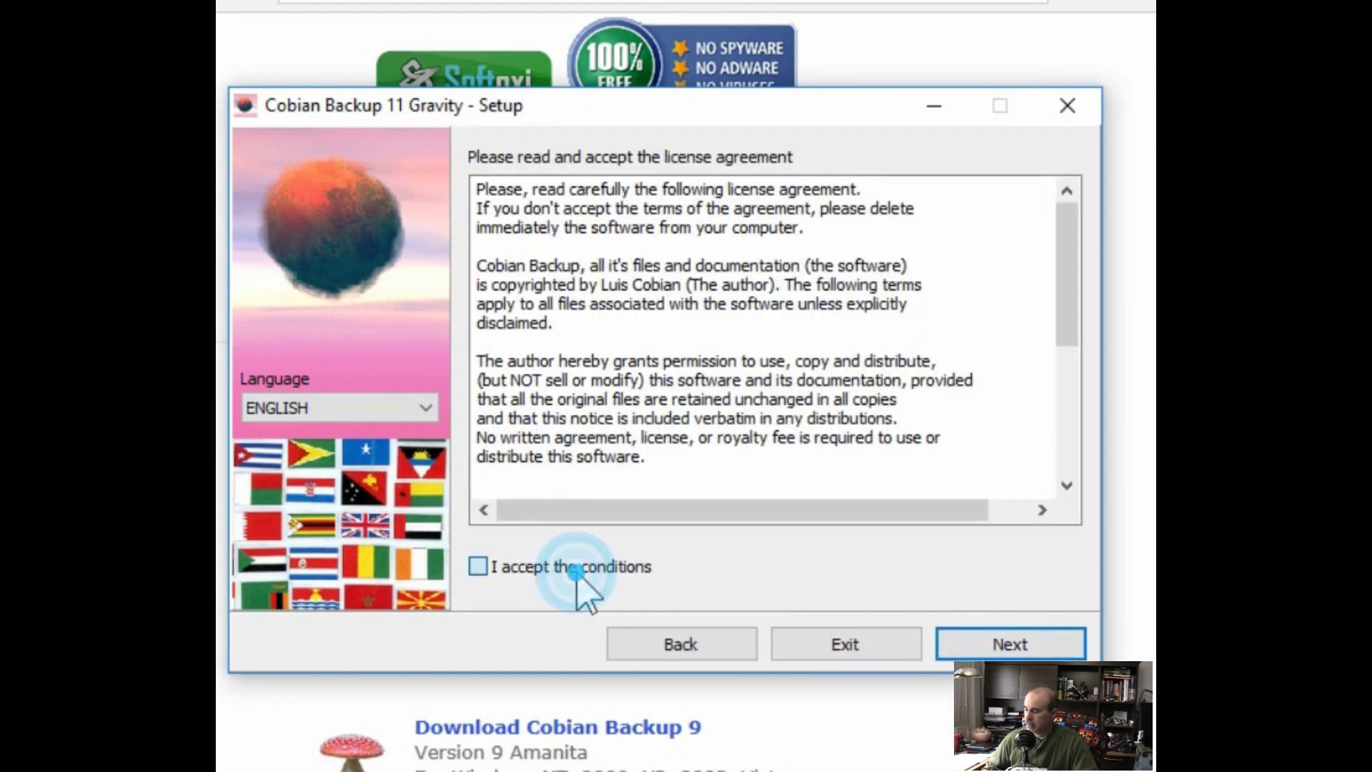
pyautogui.click(976, 645)
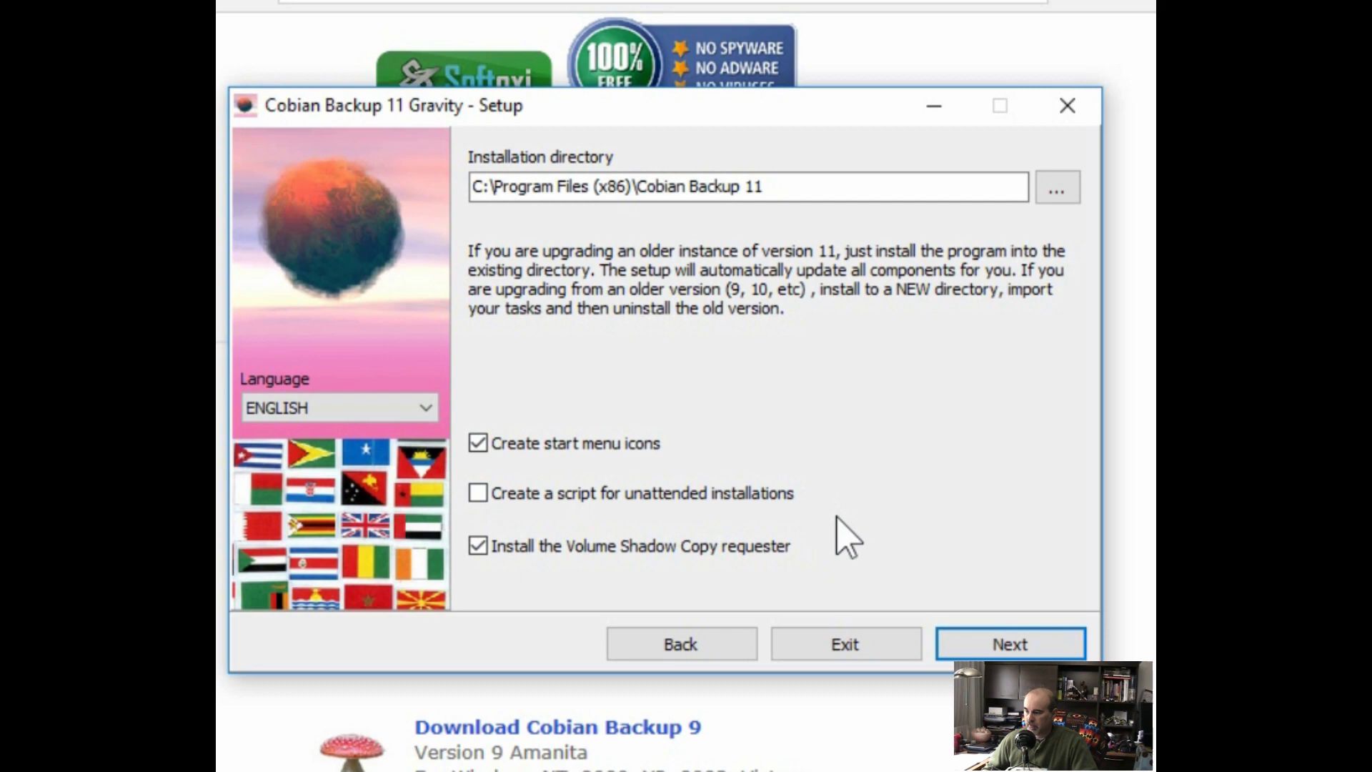
pyautogui.click(478, 546)
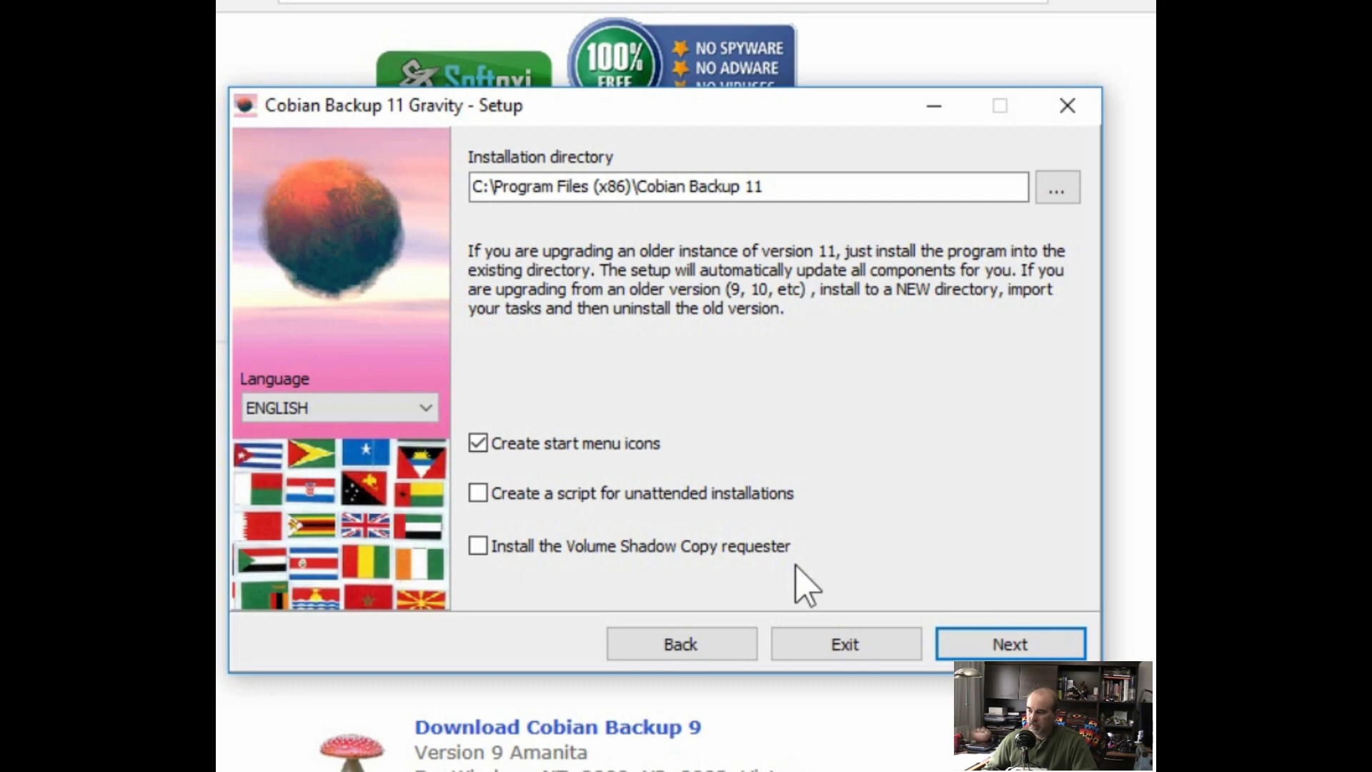
# Step: Install as 'Application (auto-start for the current user)'
pyautogui.click(990, 646)
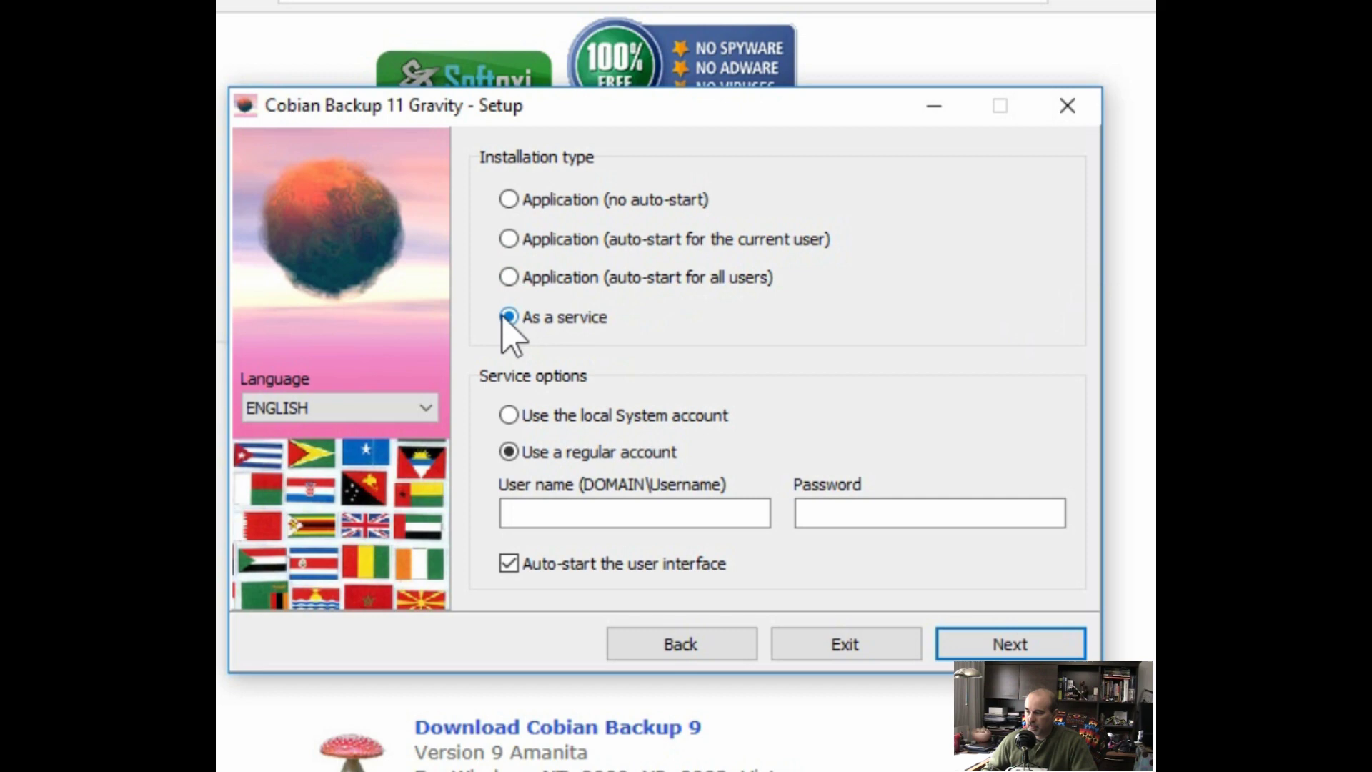
pyautogui.click(509, 241)
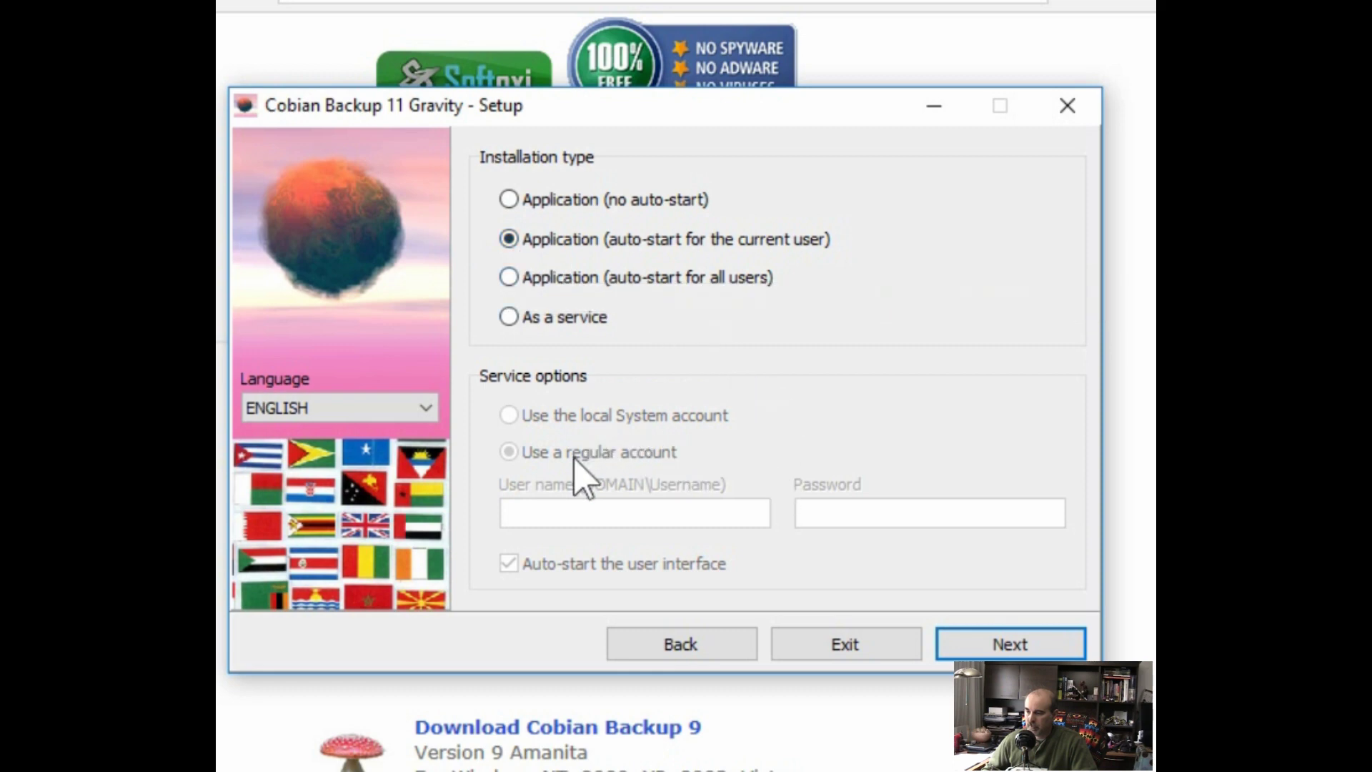
pyautogui.click(1020, 646)
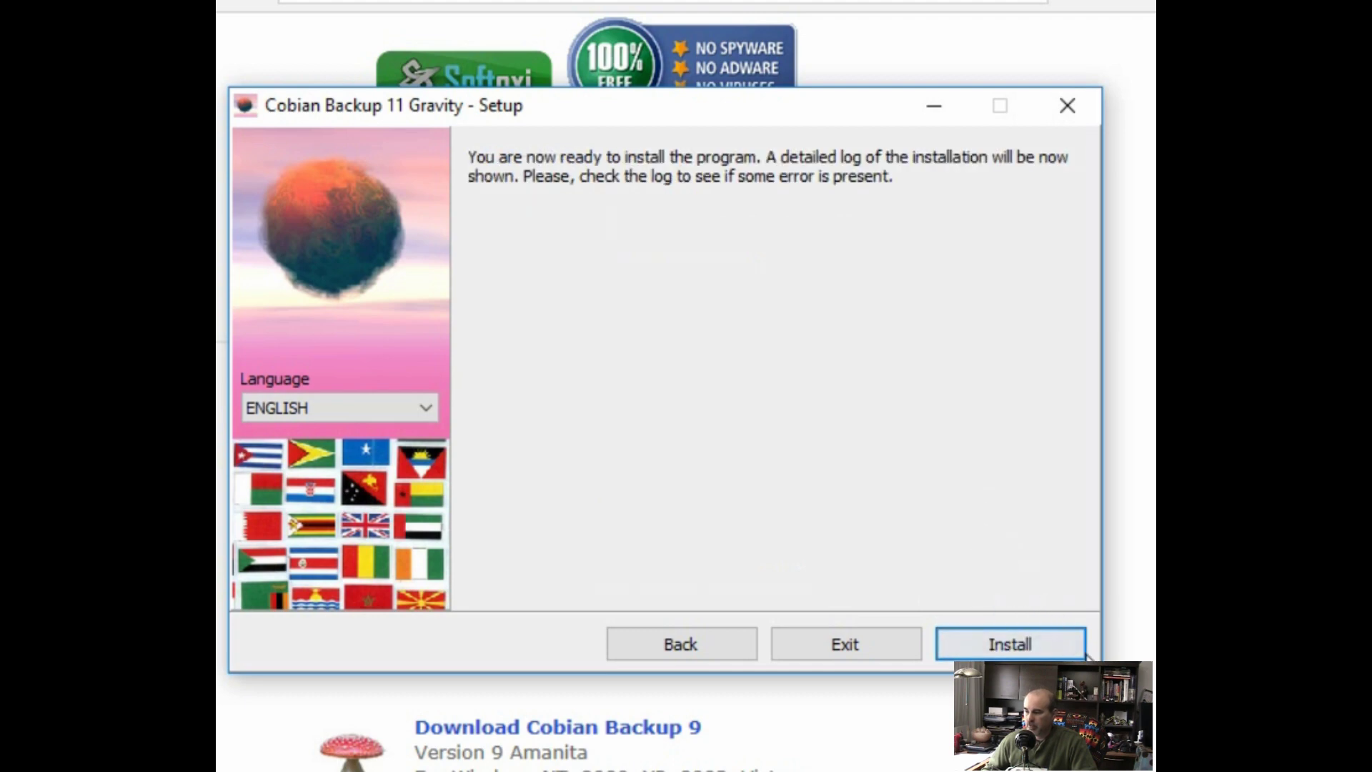
pyautogui.click(1057, 647)
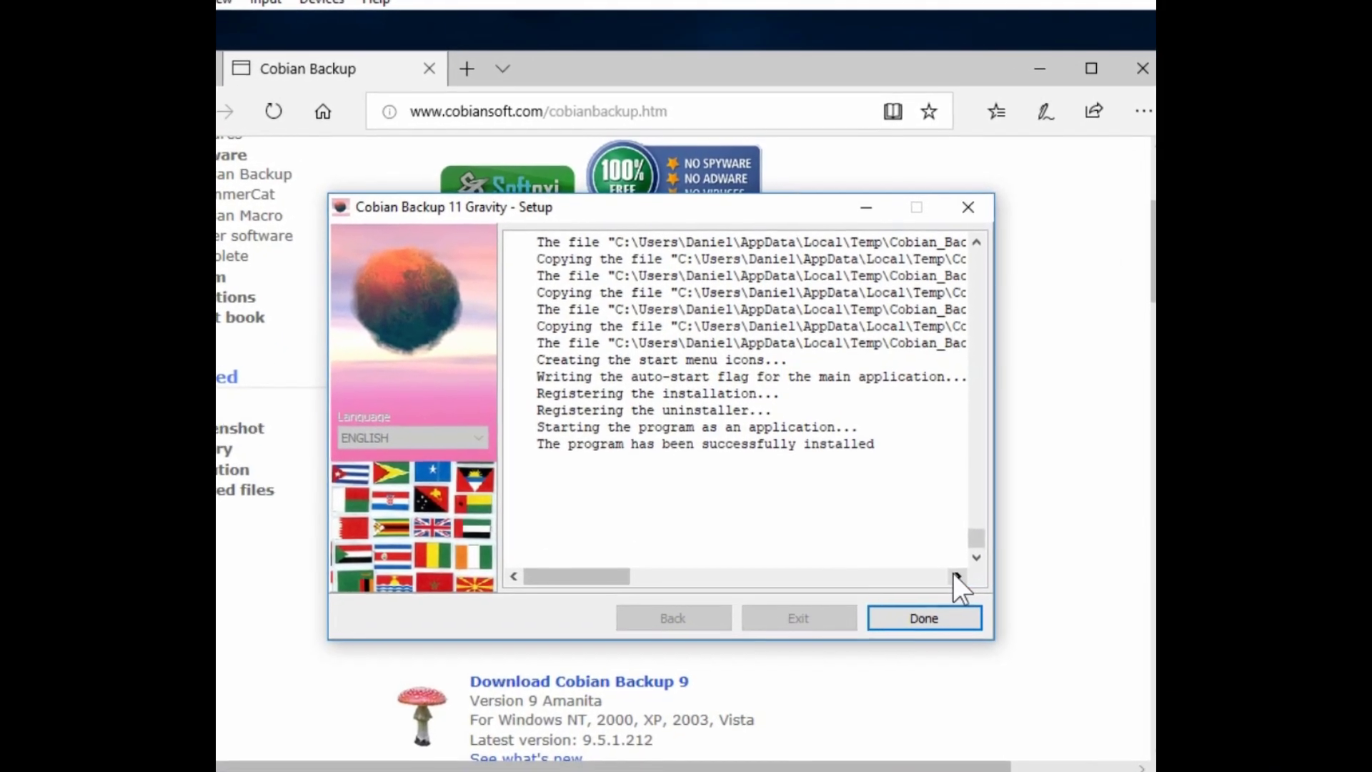
# Step: Close the setup log with Done so Cobian Backup 11 starts with an empty task list
pyautogui.click(947, 627)
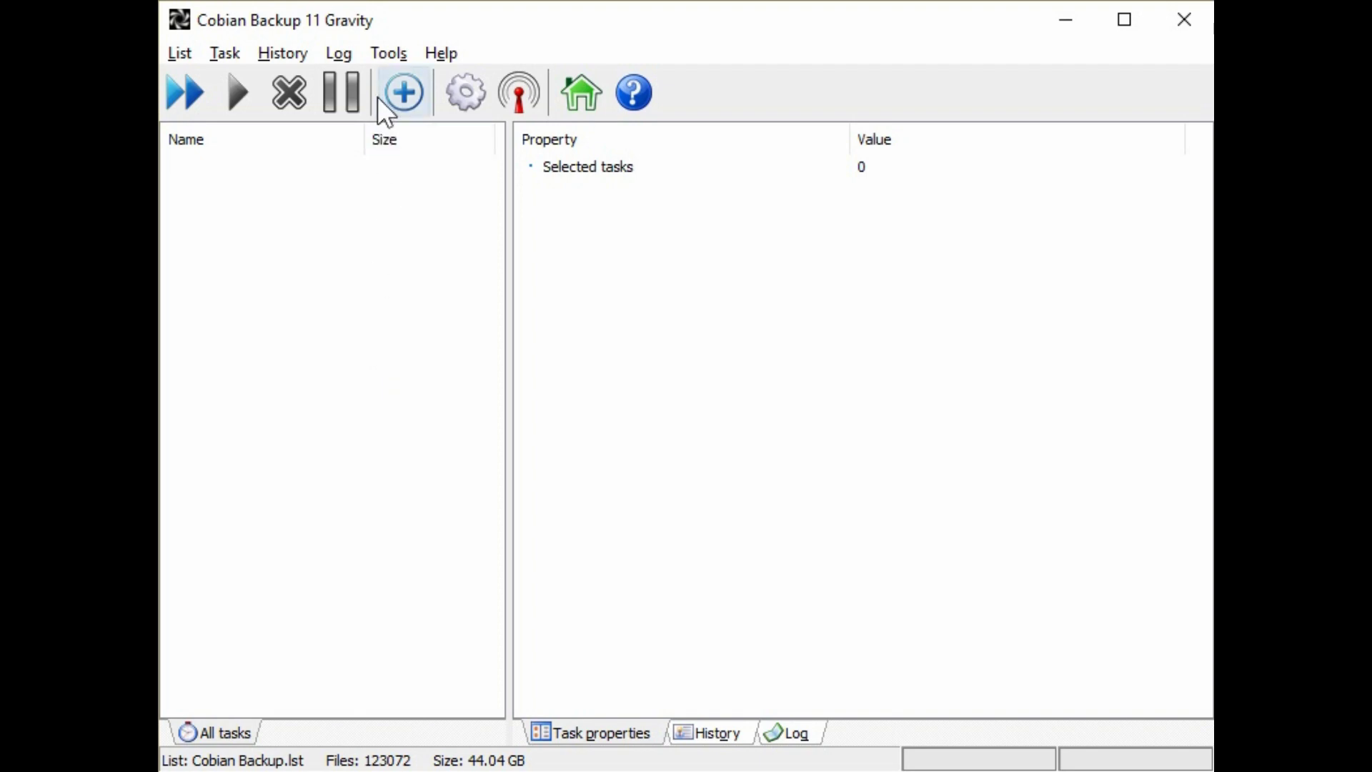
# Step: Turn on 'Show numbers in progress bars' in Options > Visuals and save
pyautogui.click(393, 53)
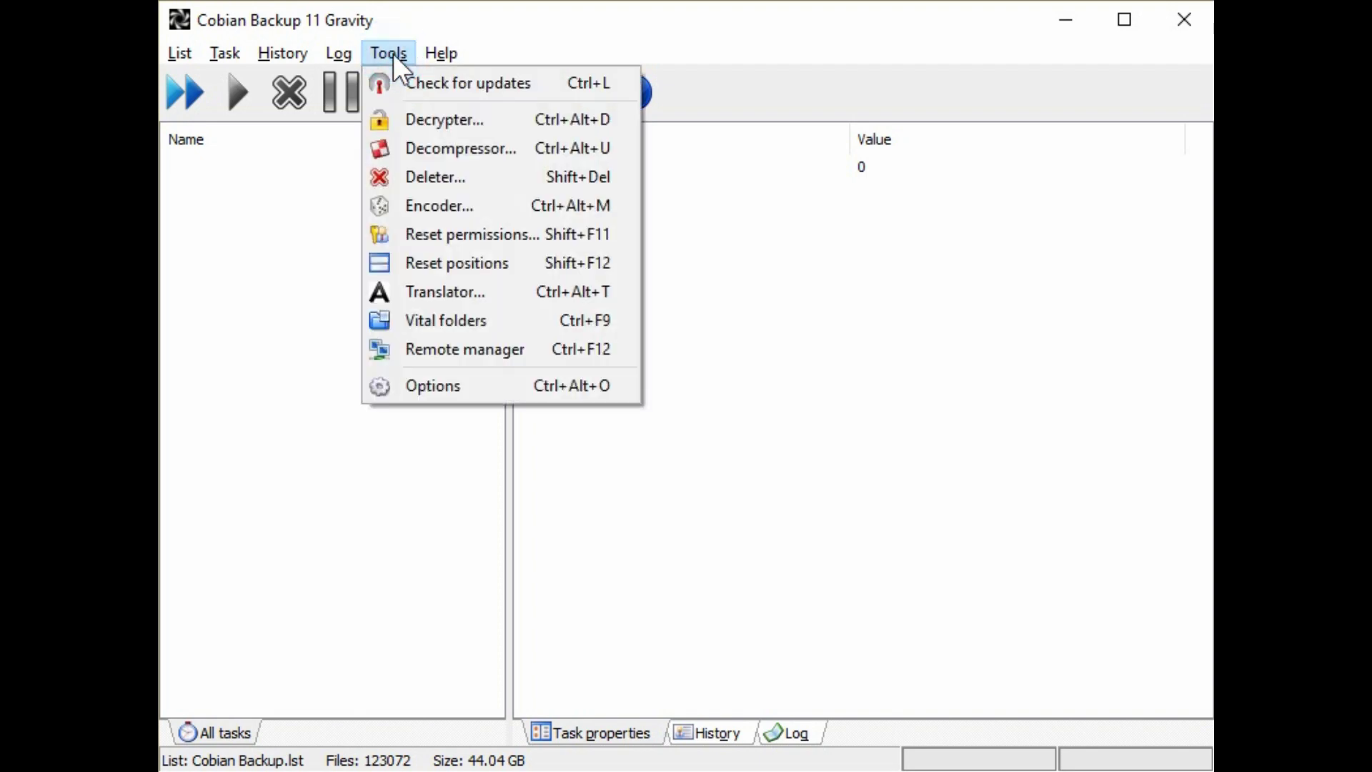
pyautogui.click(476, 385)
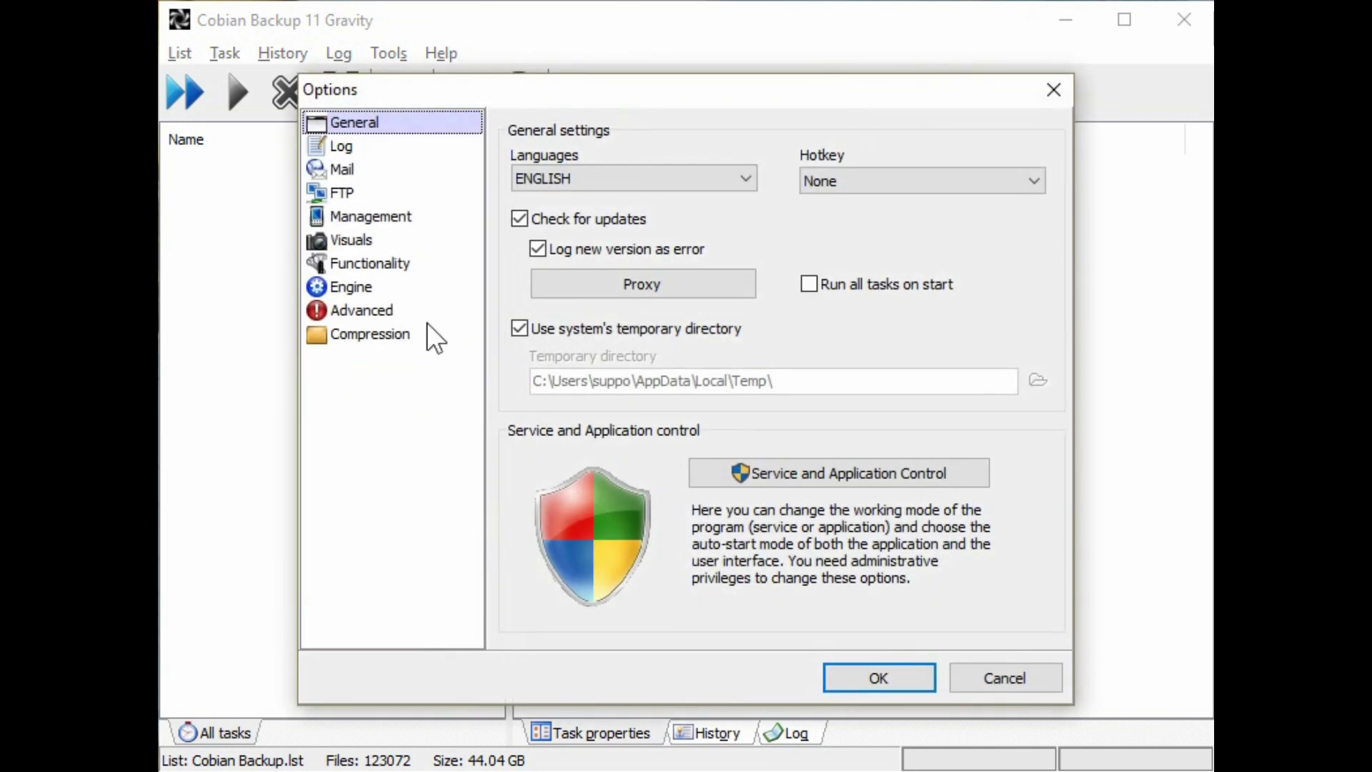
pyautogui.click(380, 240)
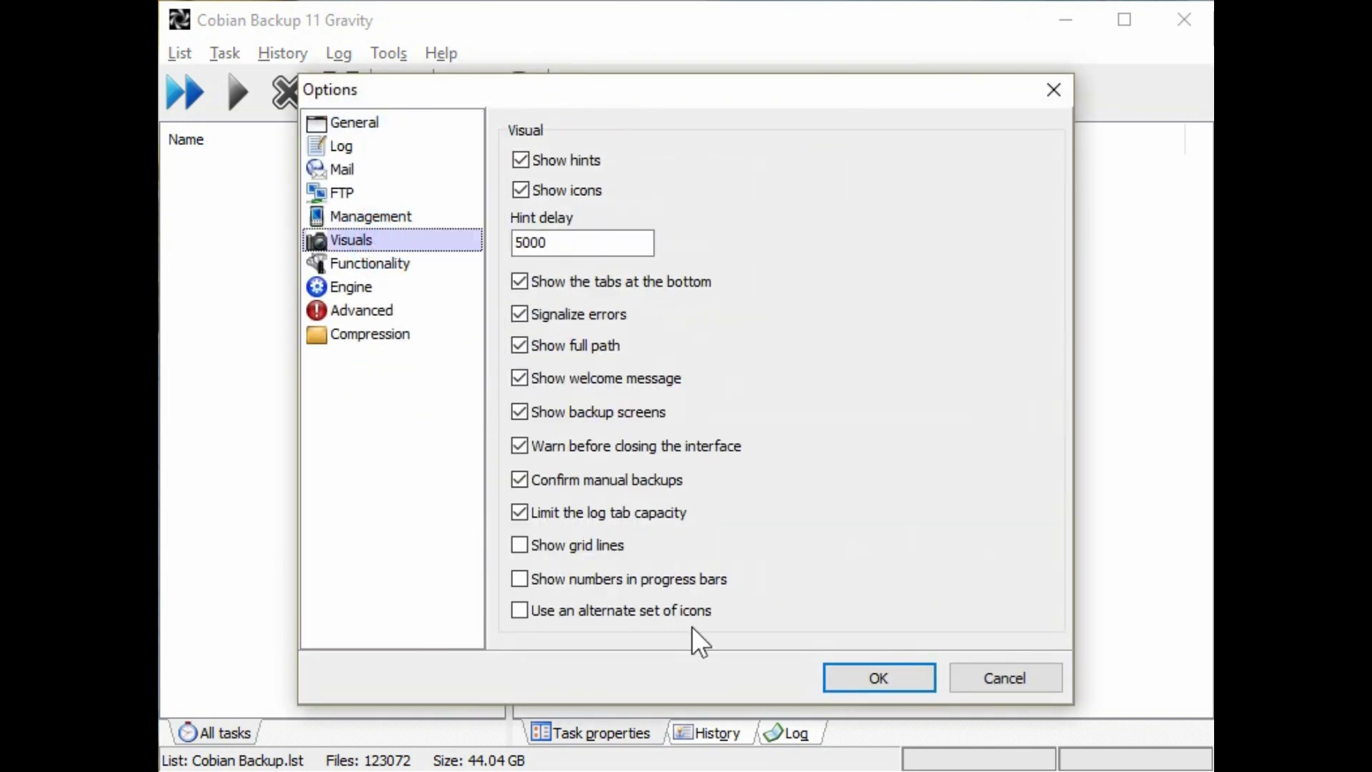
pyautogui.click(659, 582)
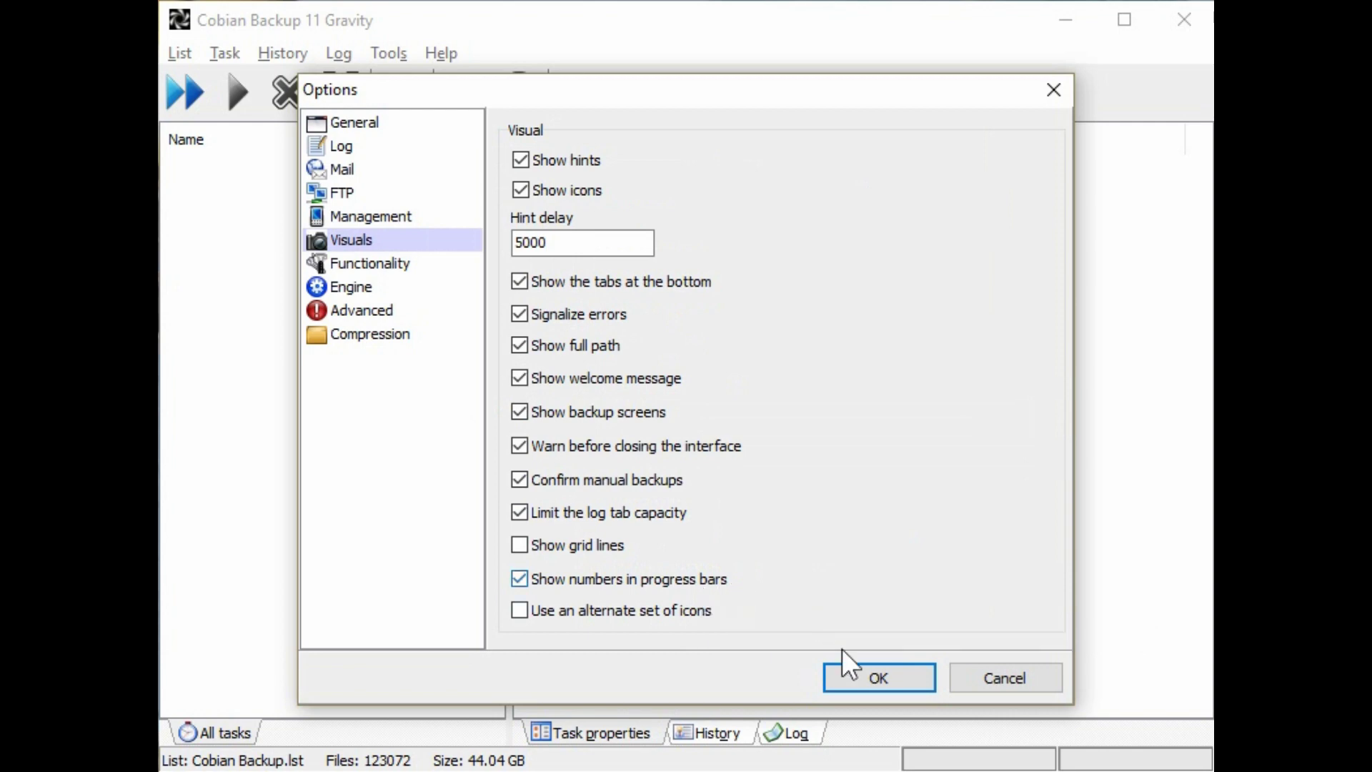
pyautogui.click(868, 676)
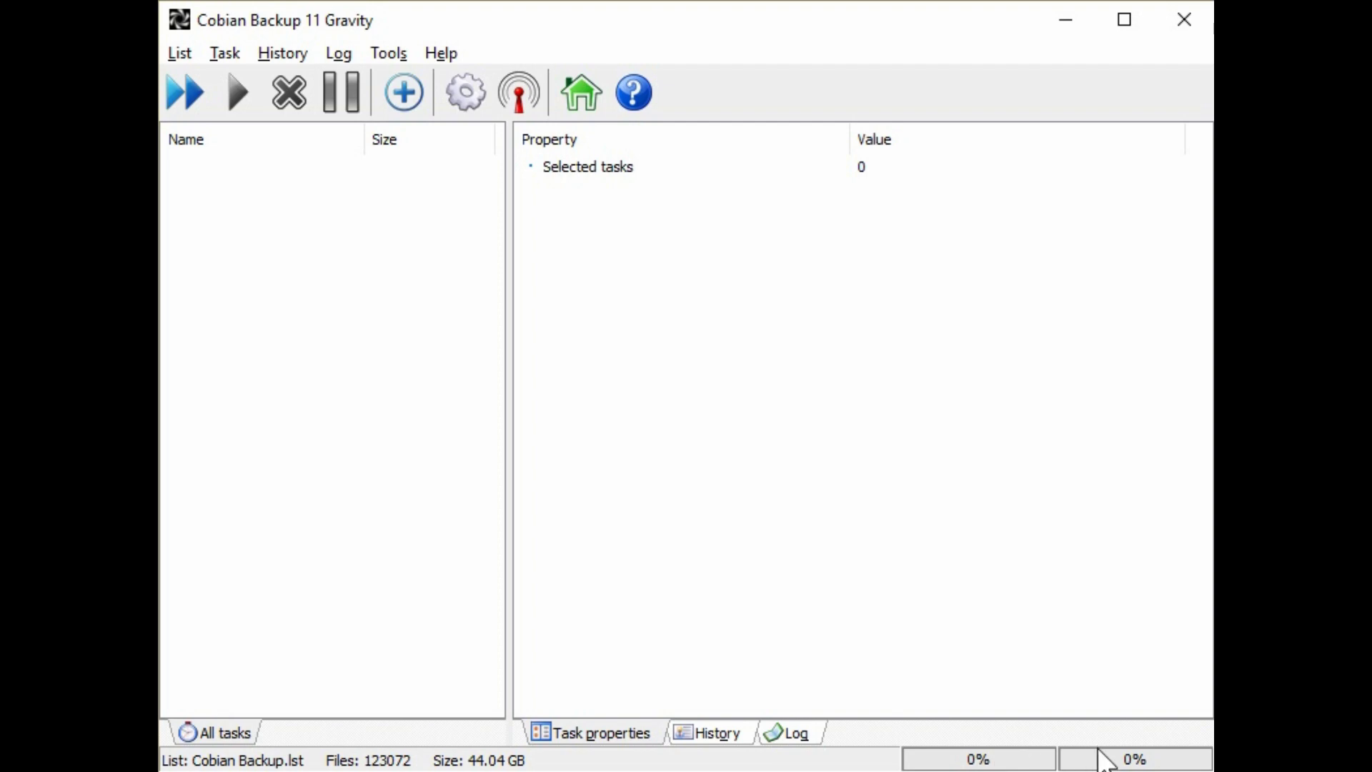
# Step: Create a new task from the Task menu and enter 'Daily backup' as its name
pyautogui.rightClick(328, 314)
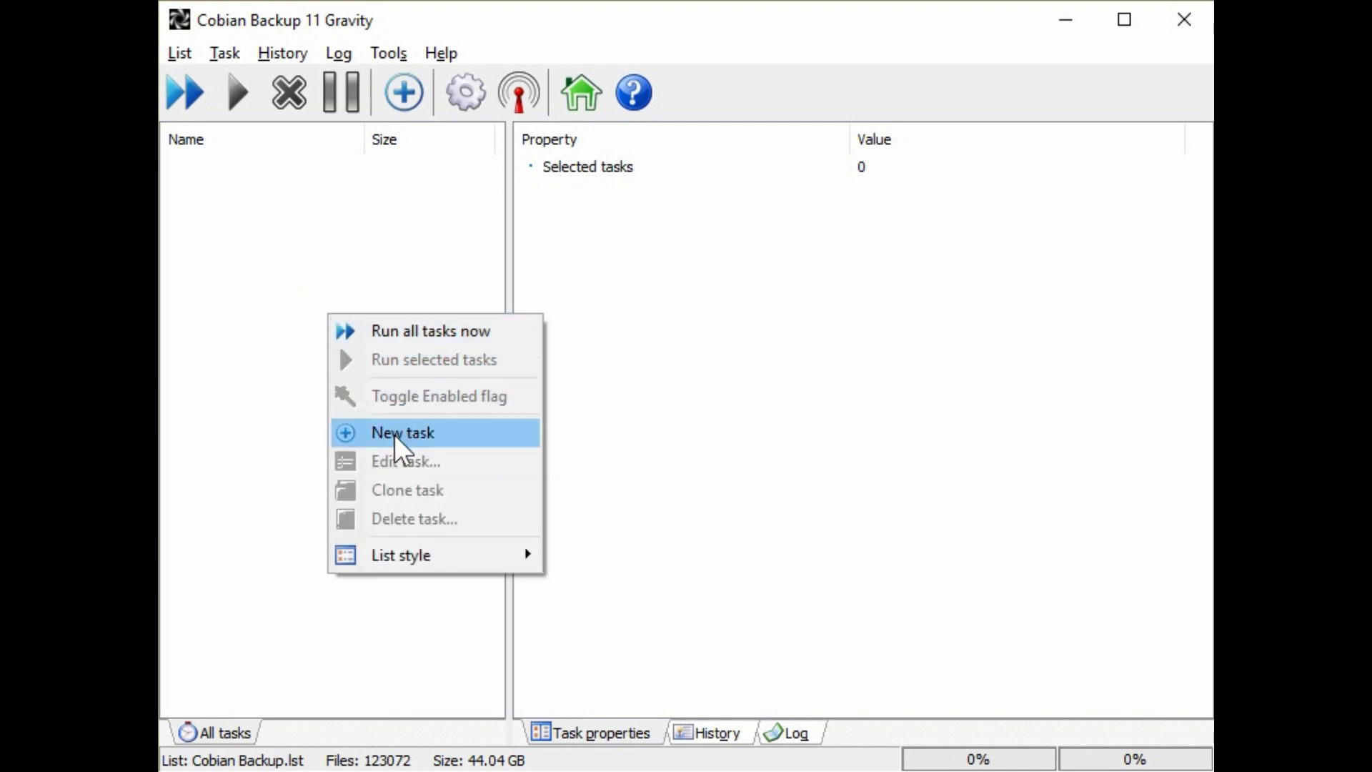
pyautogui.click(246, 187)
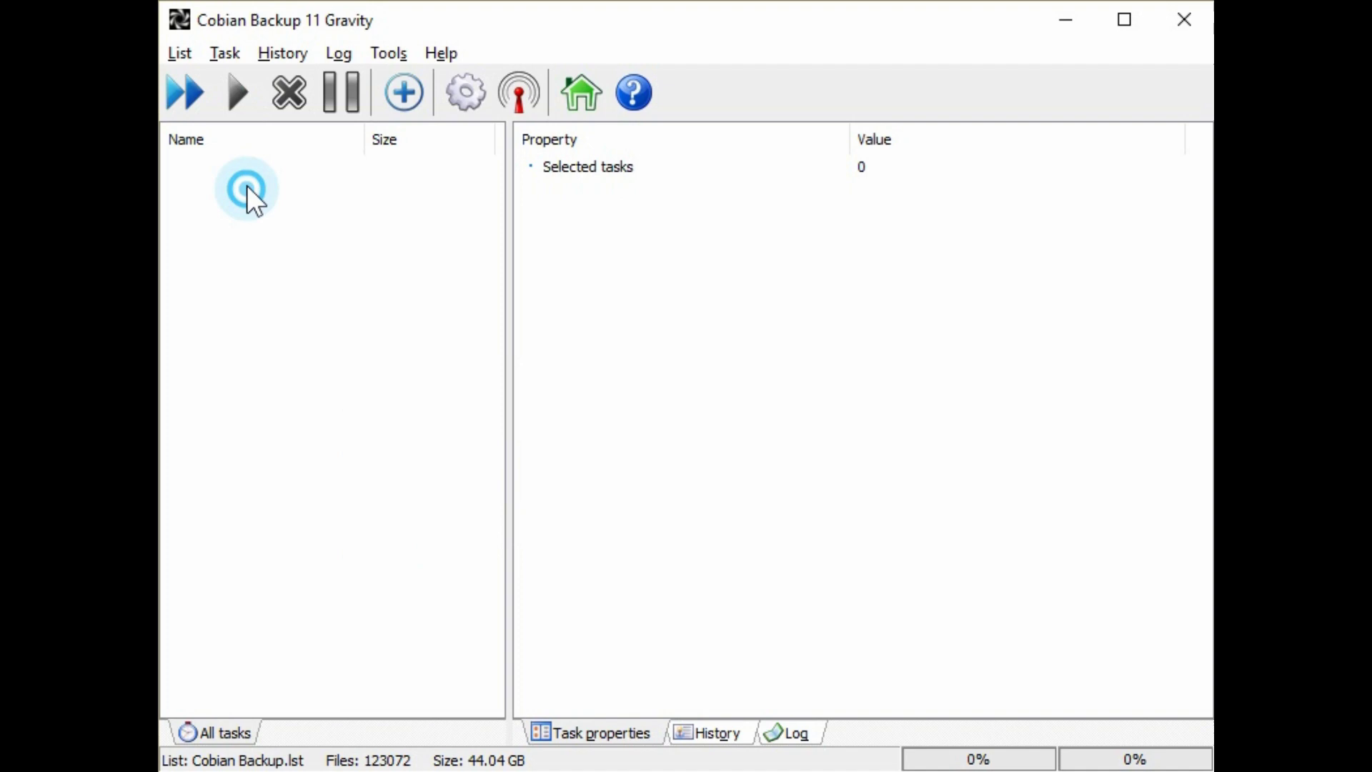
pyautogui.click(220, 57)
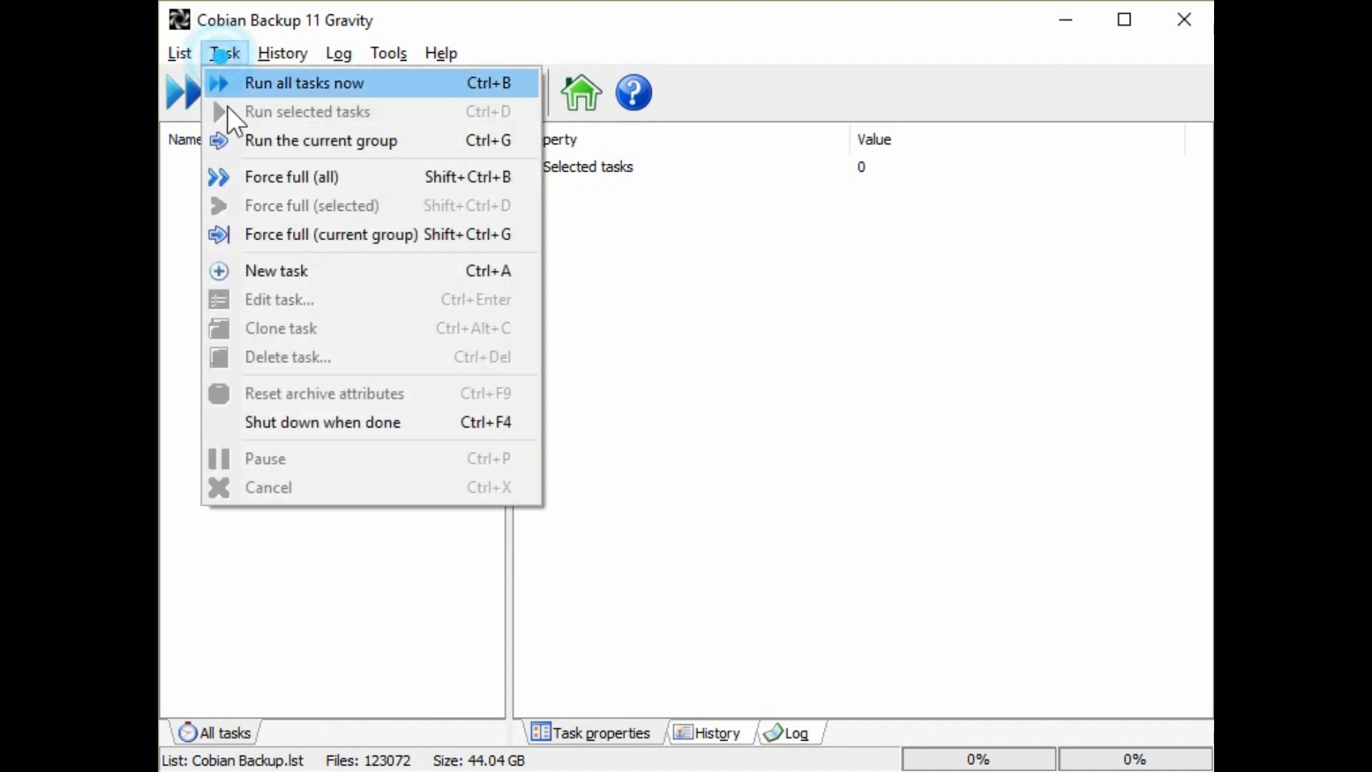
pyautogui.click(336, 269)
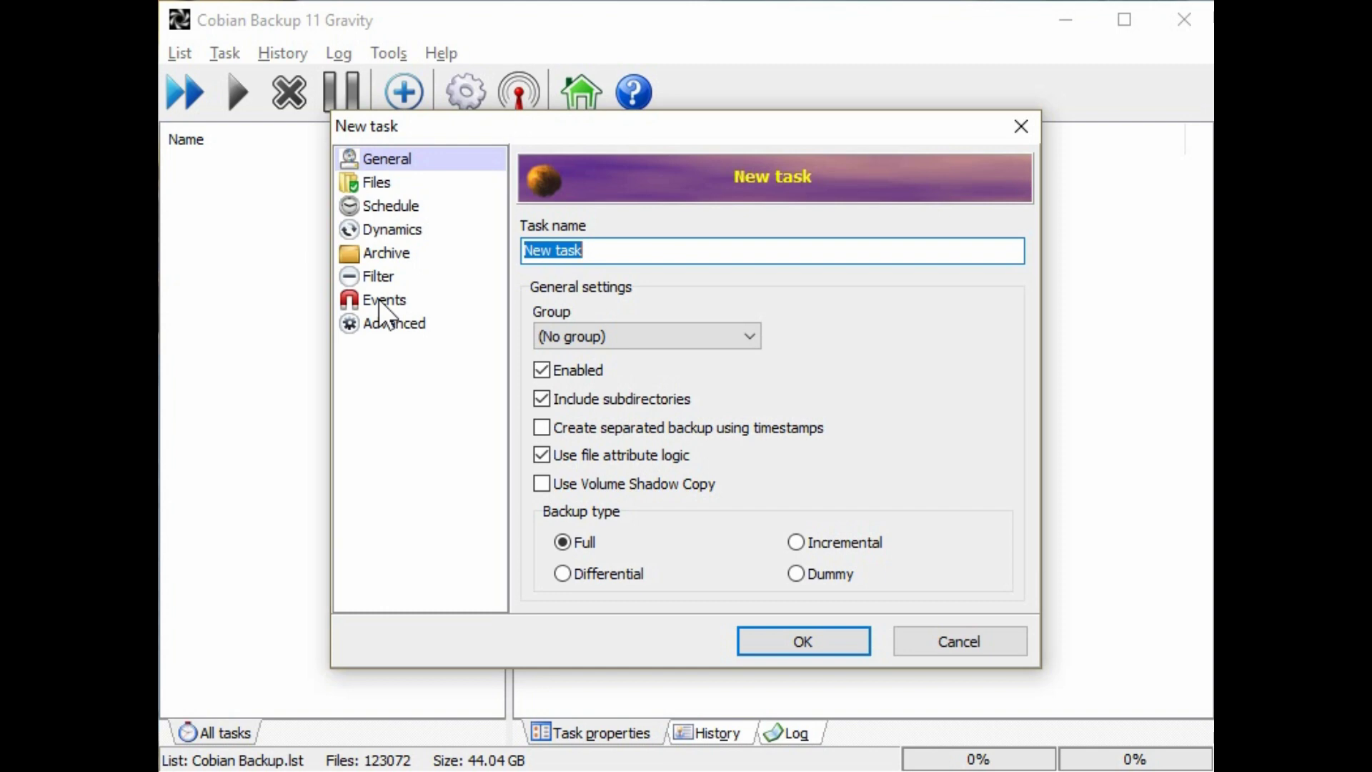
pyautogui.write('Daily backup')
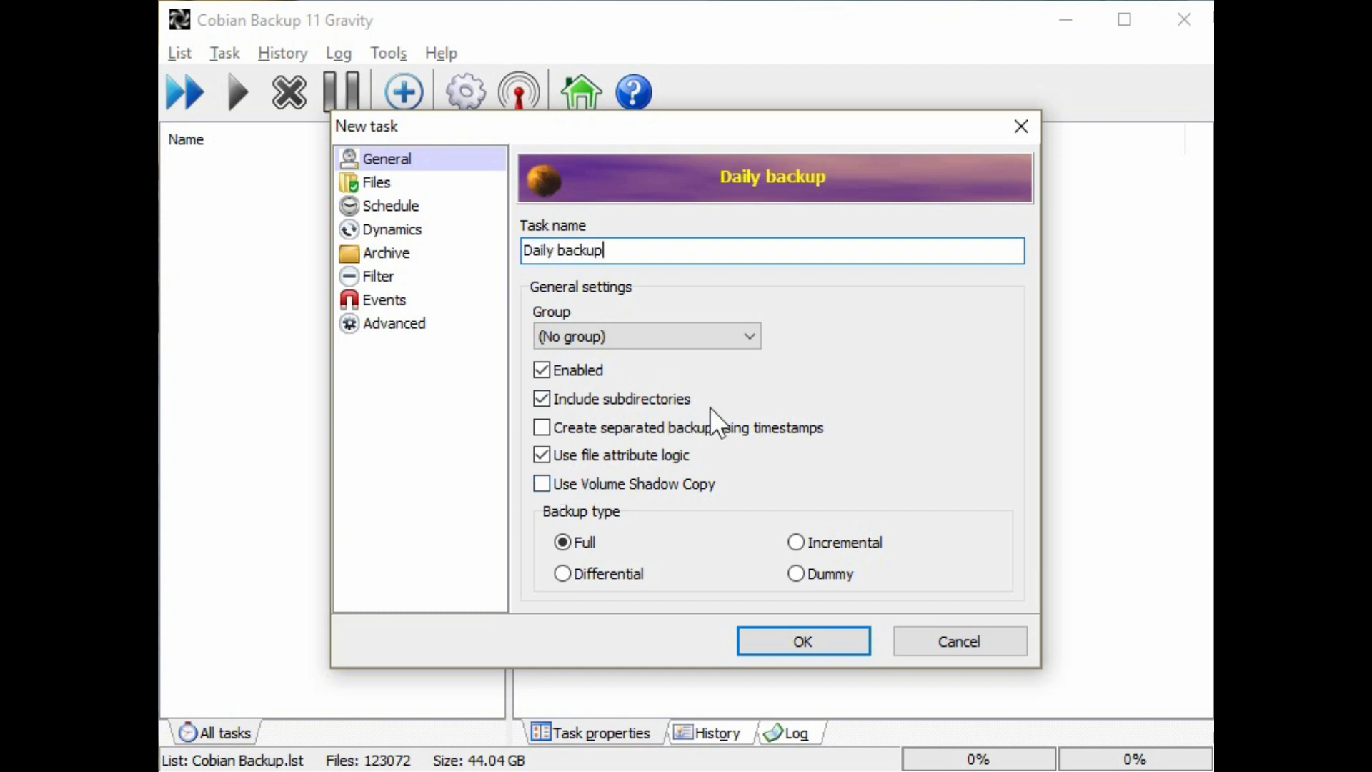
pyautogui.moveTo(718, 431)
pyautogui.moveTo(605, 369)
pyautogui.moveTo(615, 409)
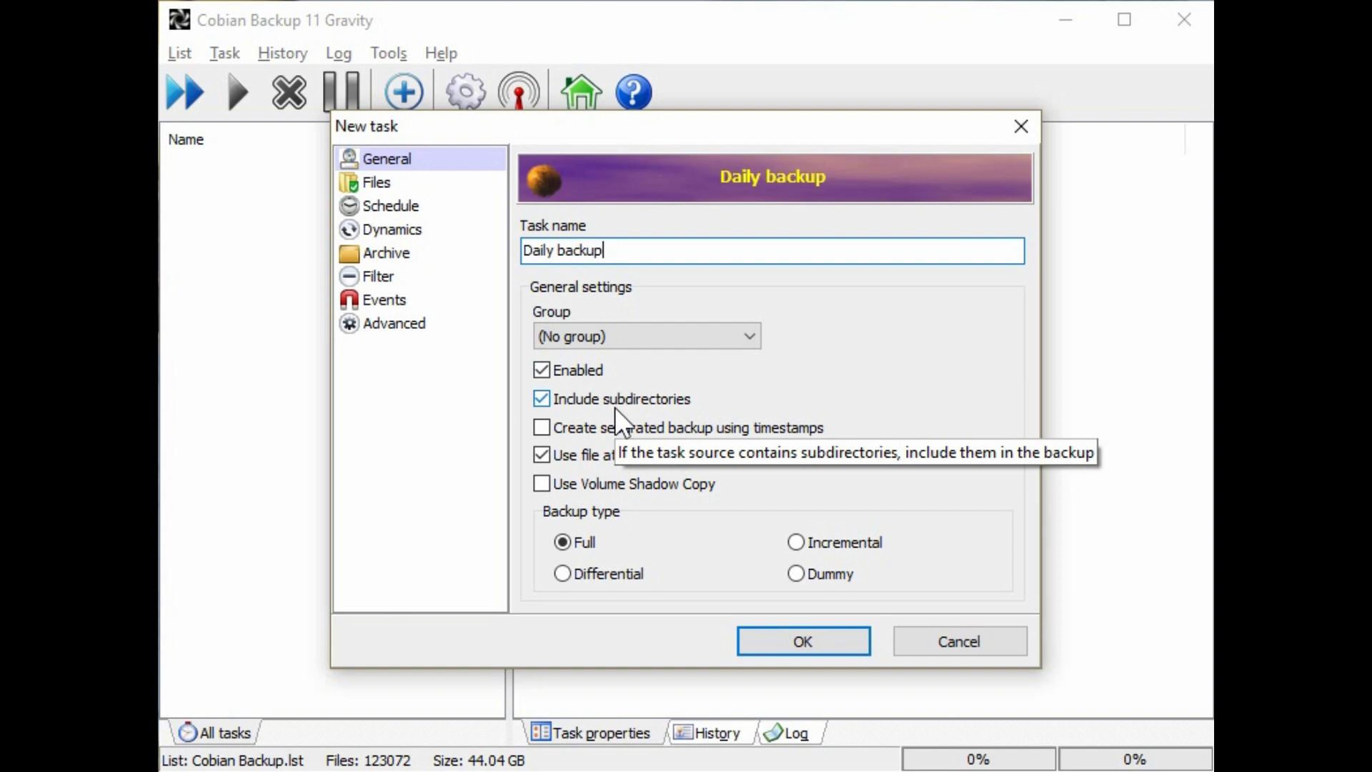
pyautogui.moveTo(602, 437)
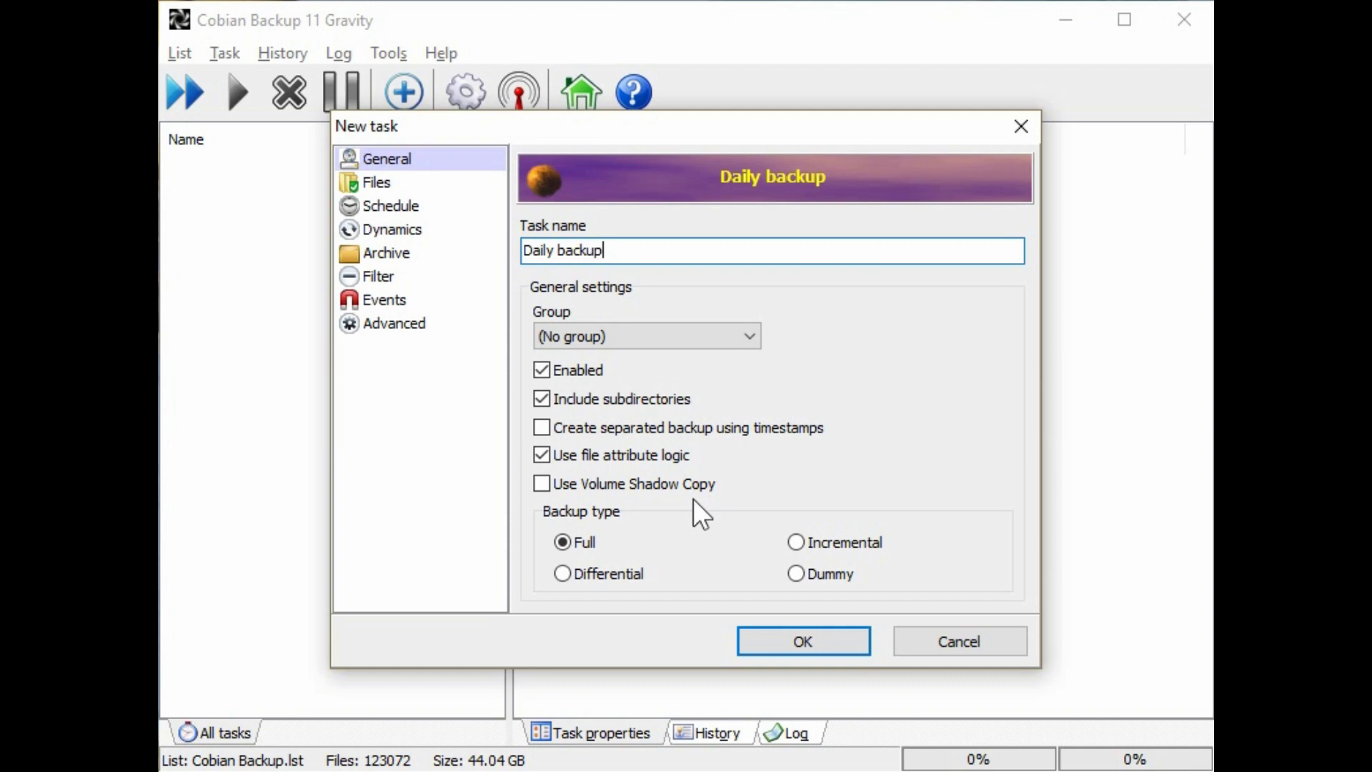
# Step: Add the user's profile folder under C:\Users as the task's source directory
pyautogui.hotkey('ctrl', 'Tab')
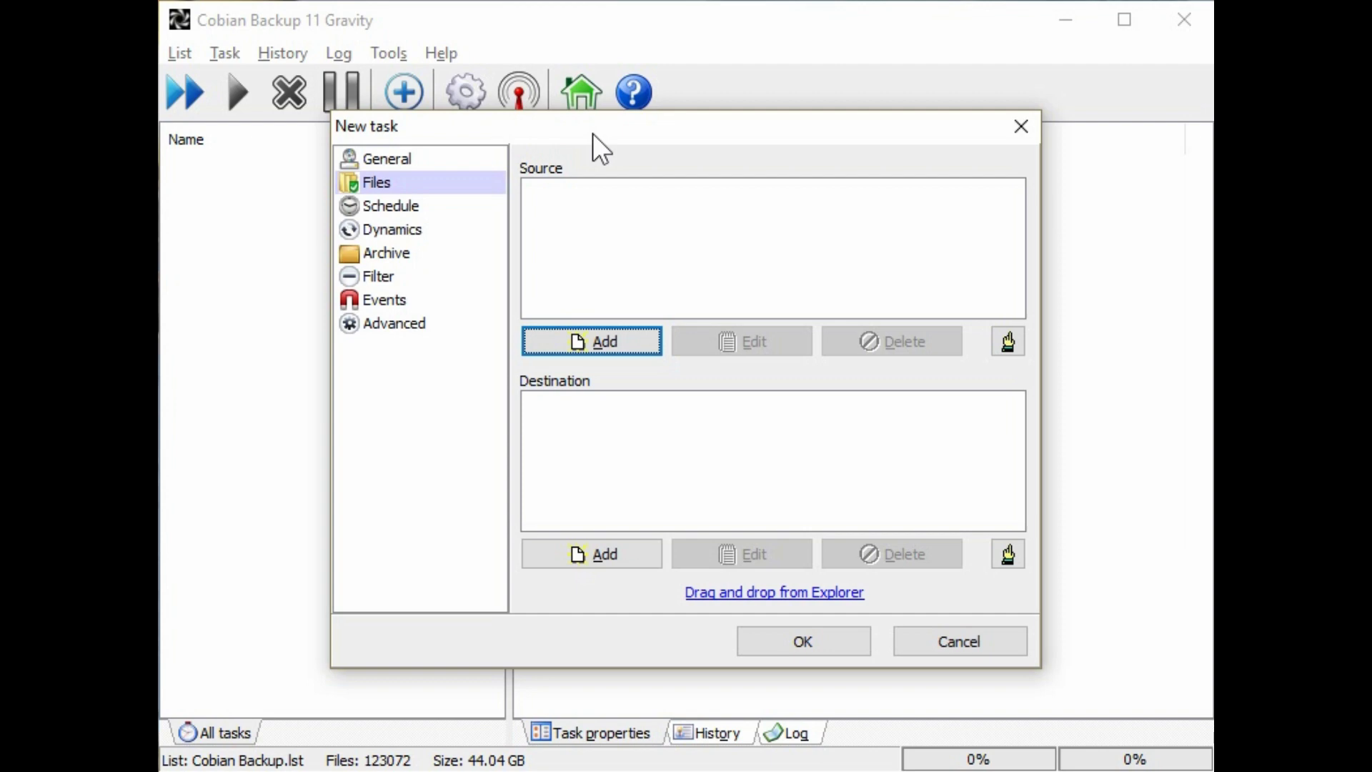
pyautogui.click(573, 342)
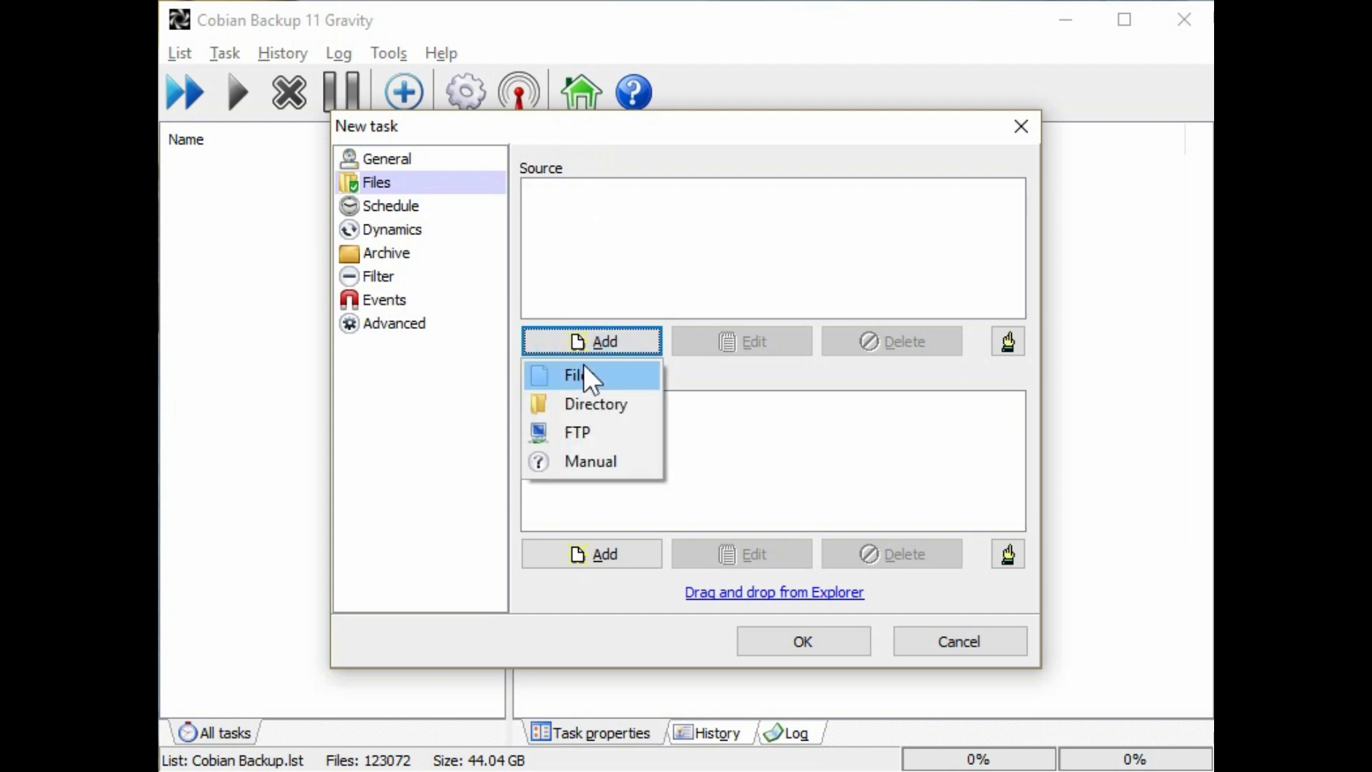
pyautogui.click(592, 402)
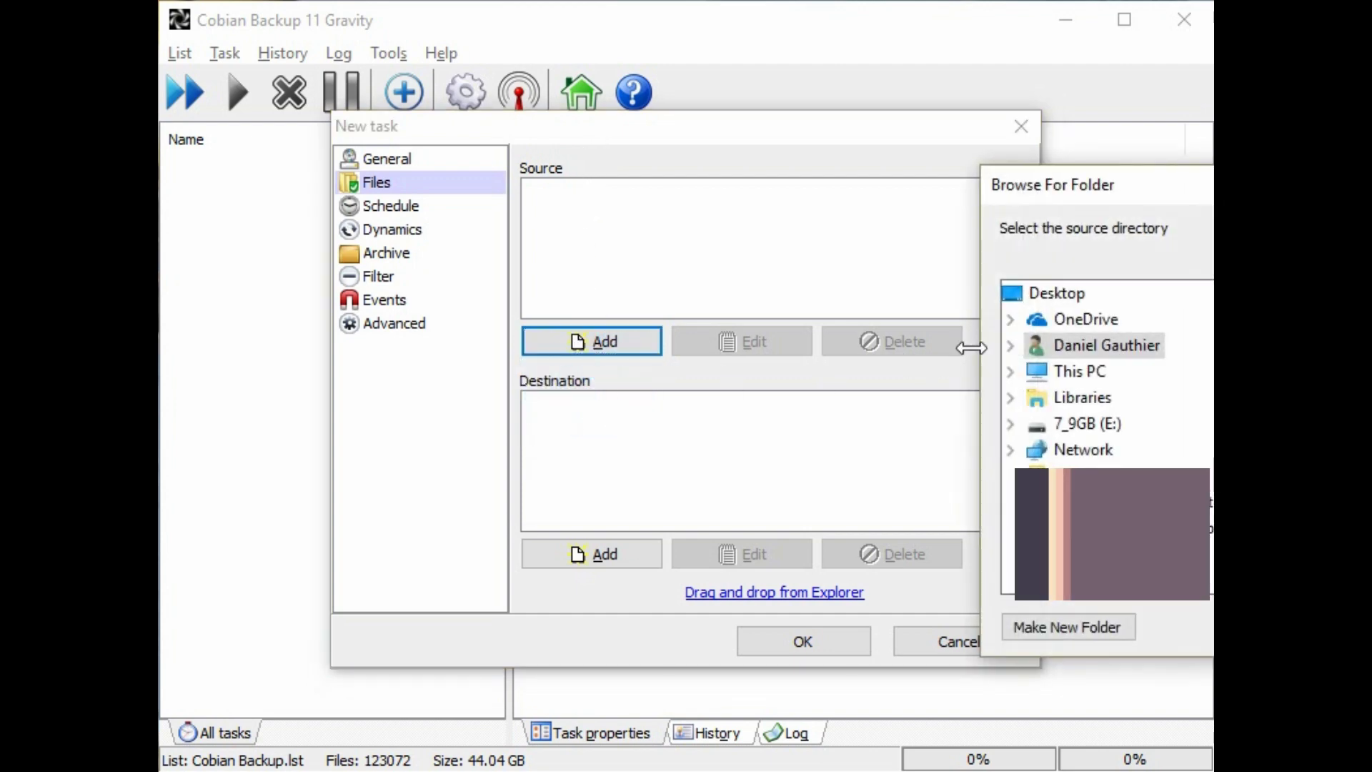
pyautogui.doubleClick(1093, 346)
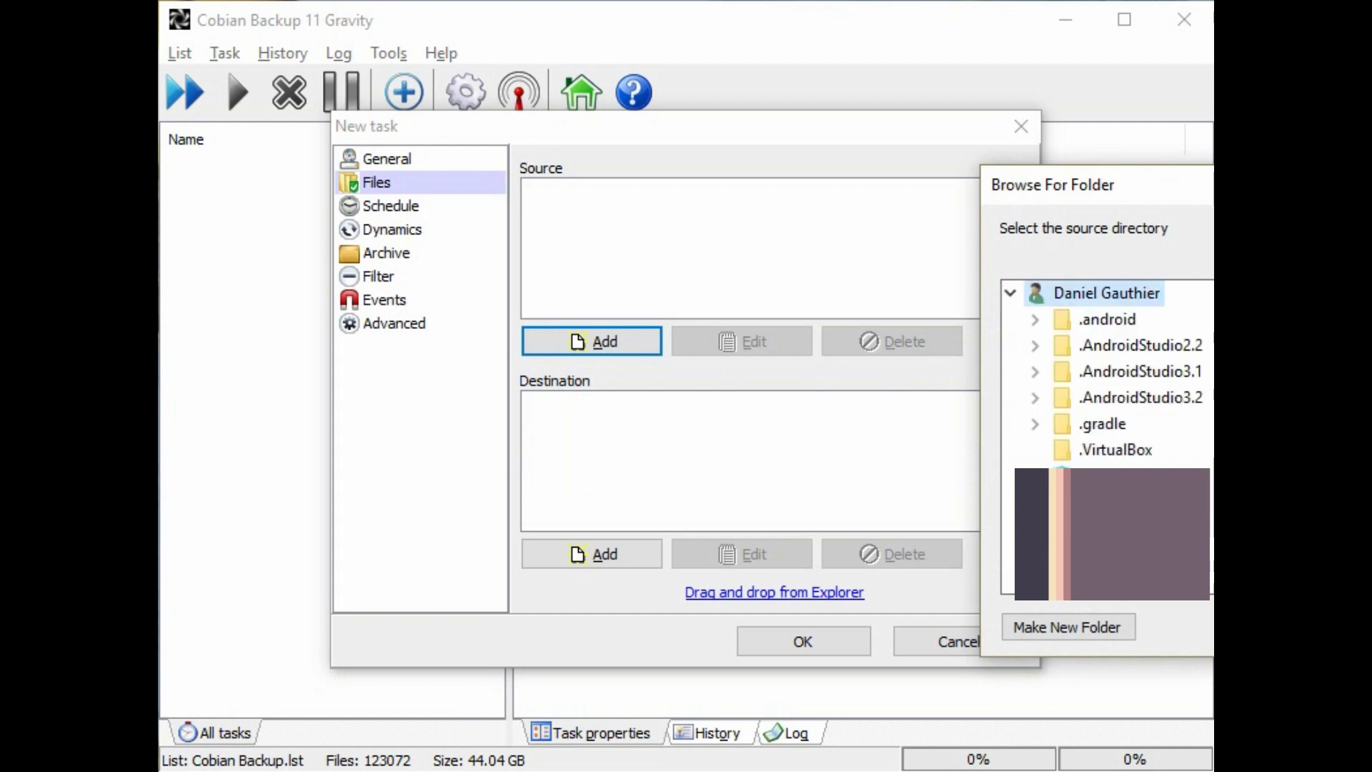
pyautogui.press('Return')
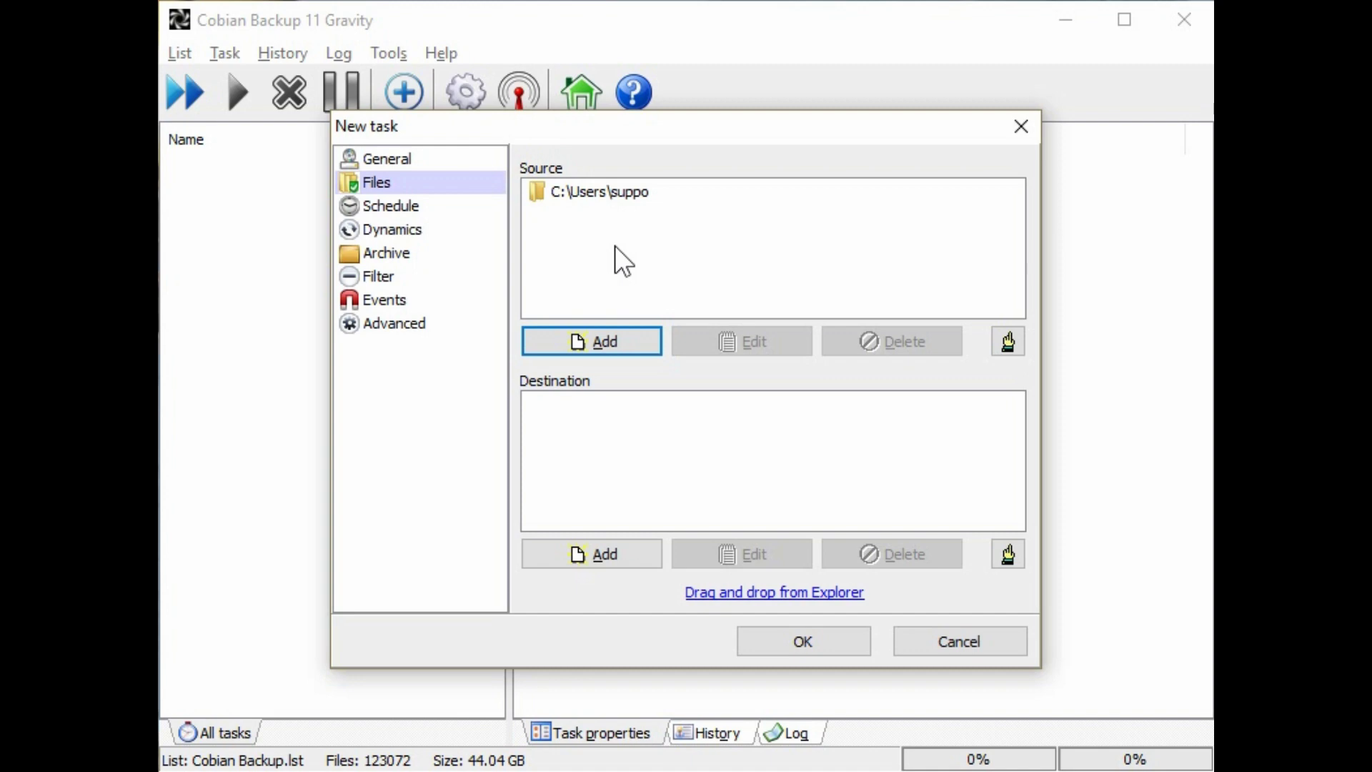
# Step: Add the 7_9GB (E:) drive as the task's destination directory
pyautogui.click(594, 547)
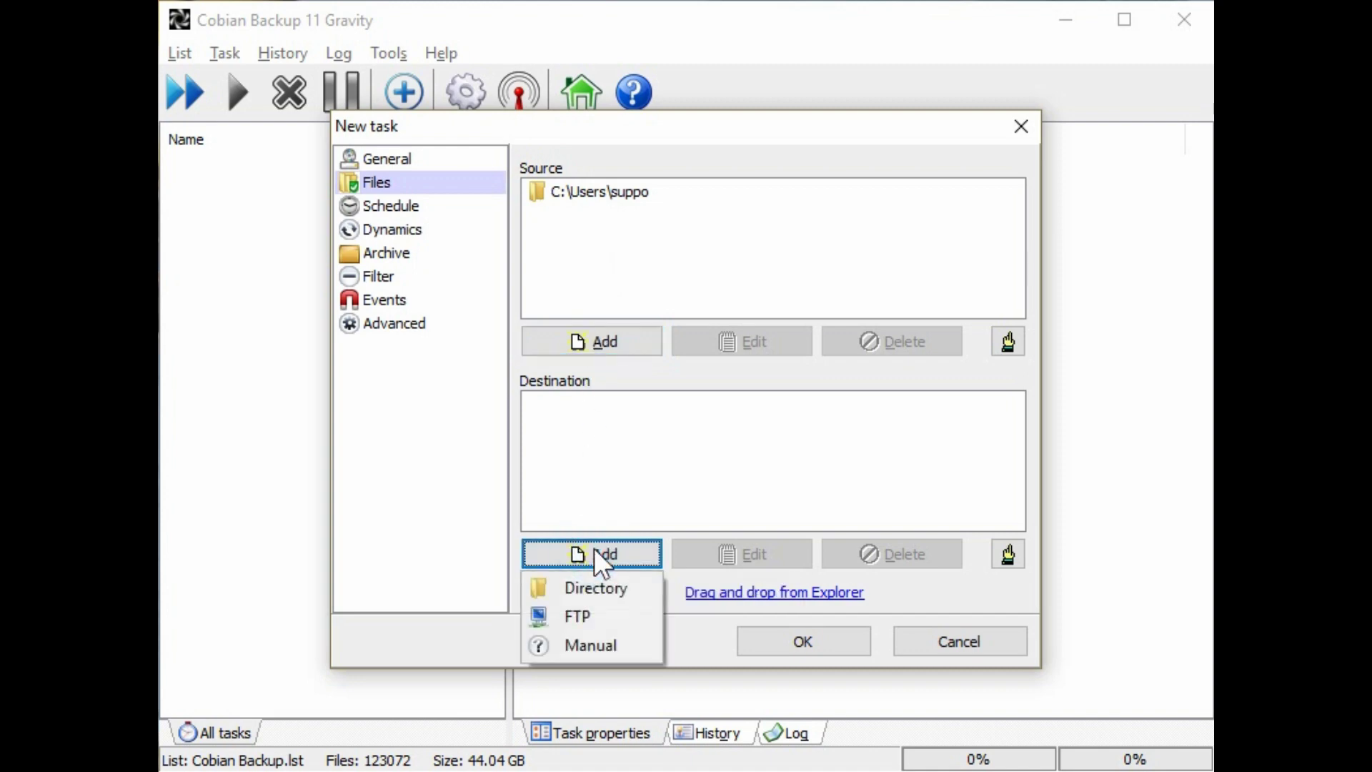
pyautogui.click(607, 588)
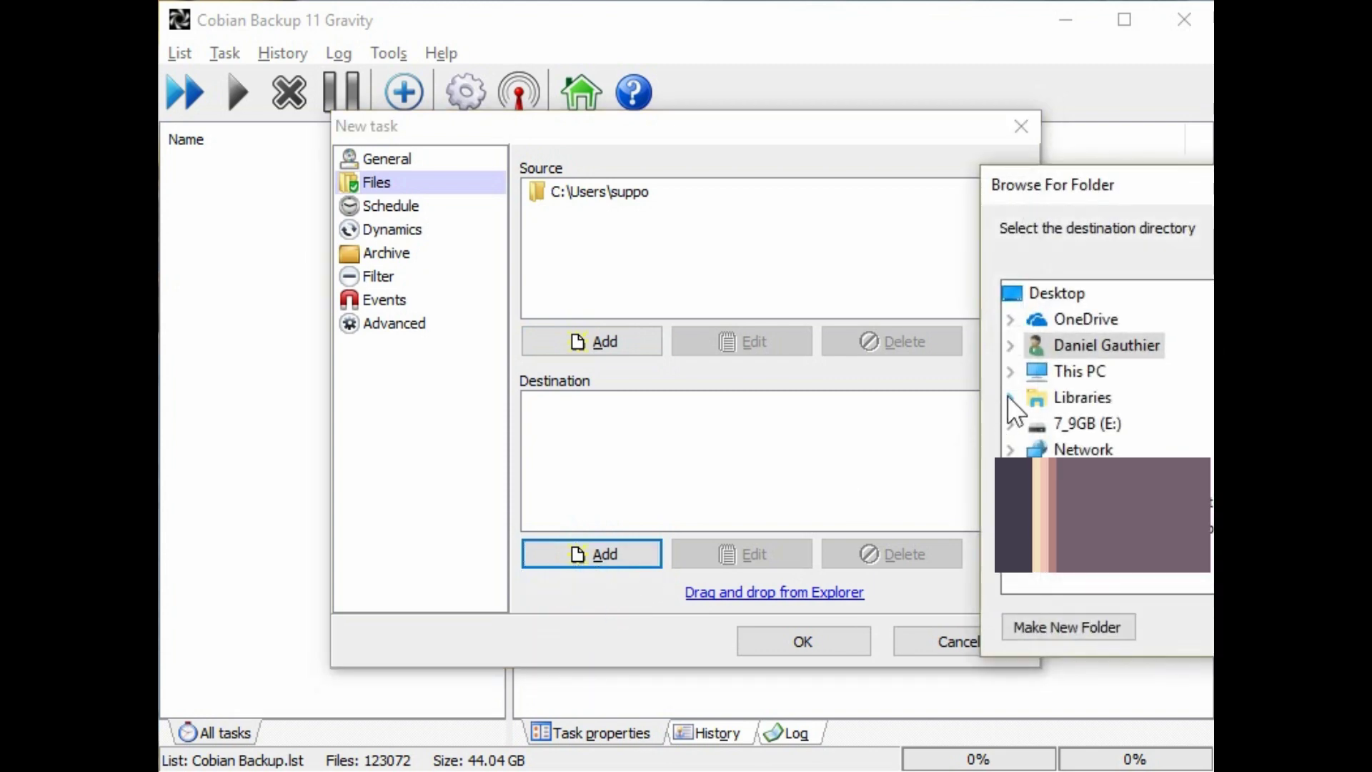
pyautogui.click(1087, 425)
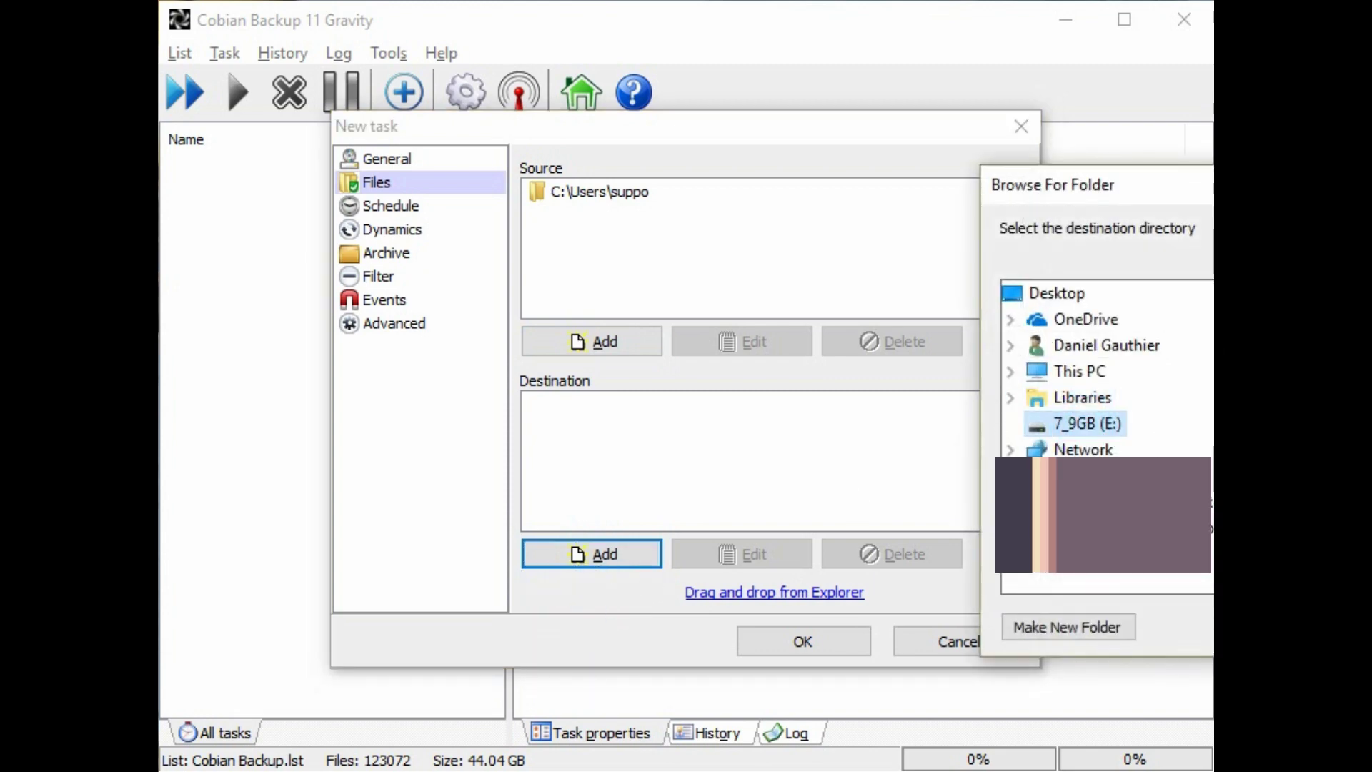
pyautogui.press('Return')
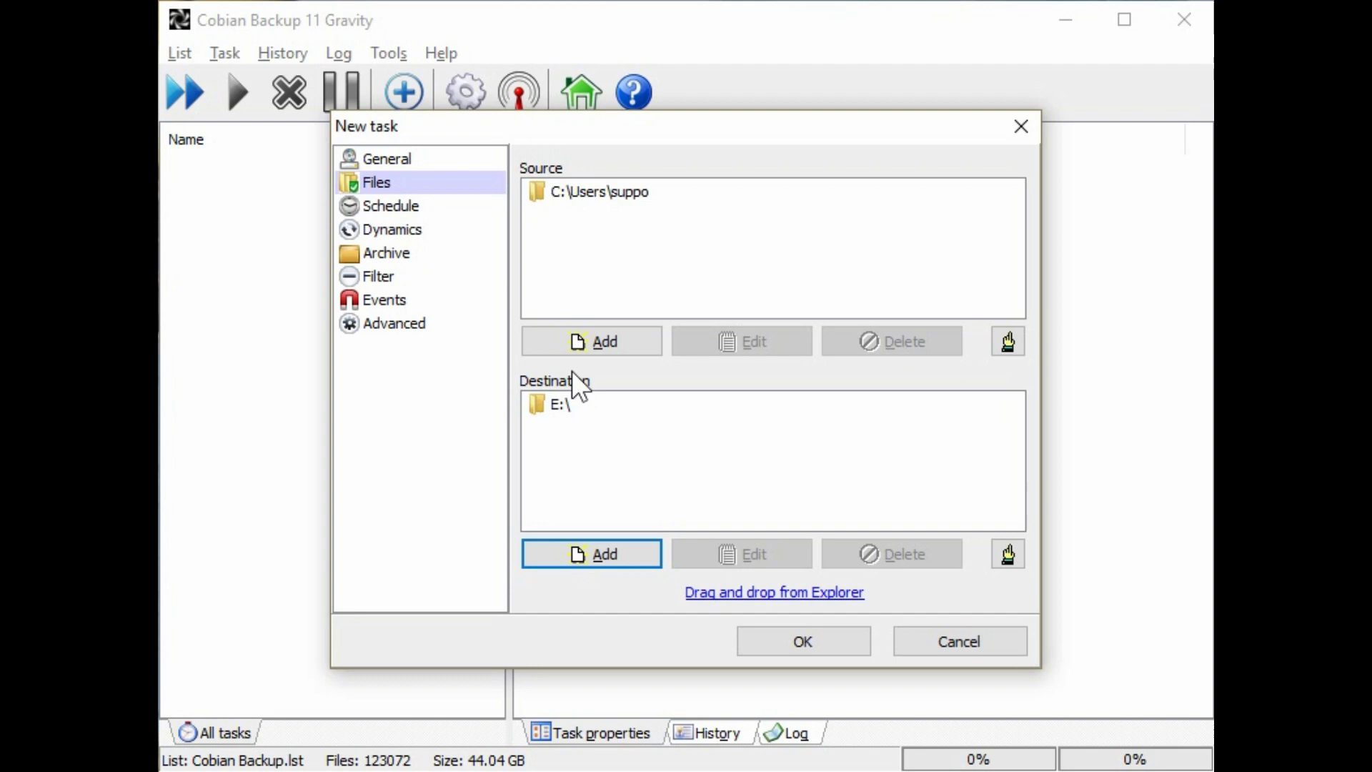
# Step: Keep the schedule type as Manually, then view the task's Events settings
pyautogui.click(406, 211)
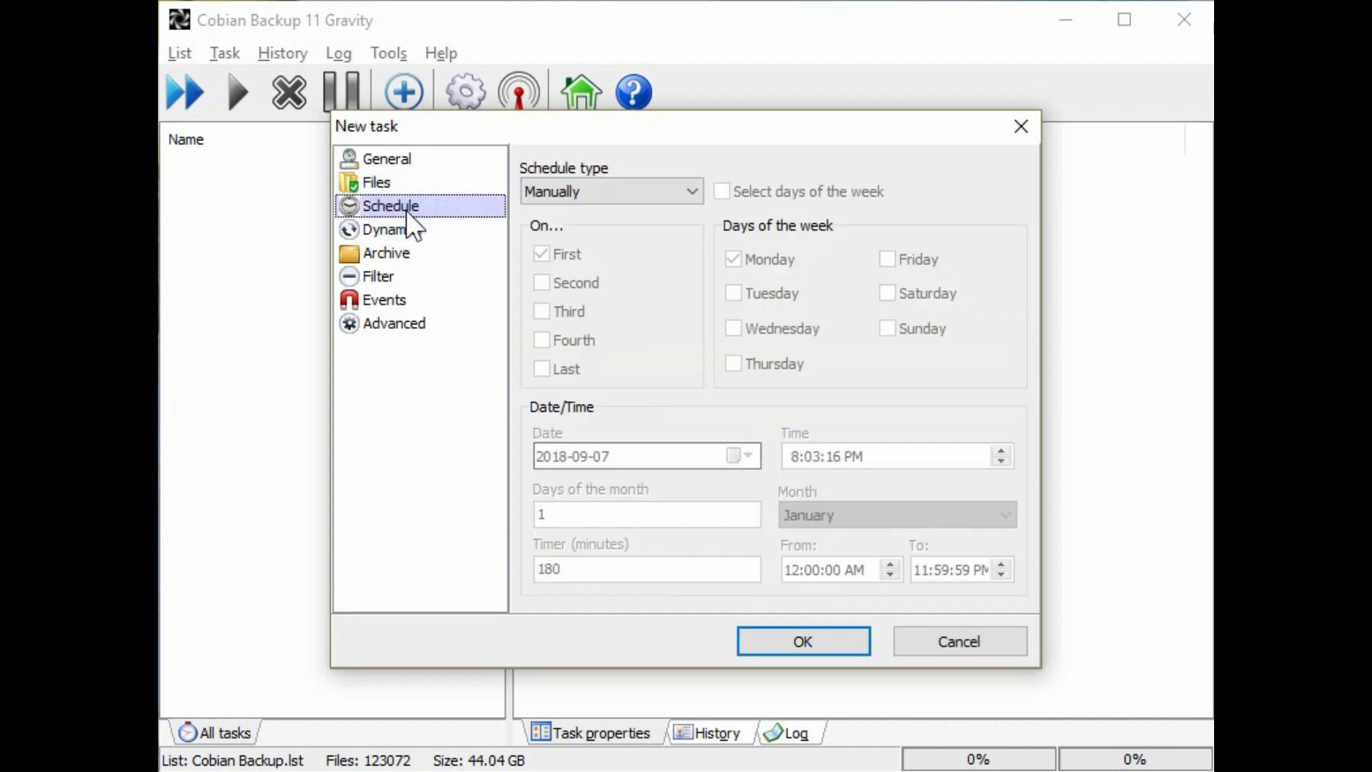
pyautogui.click(586, 195)
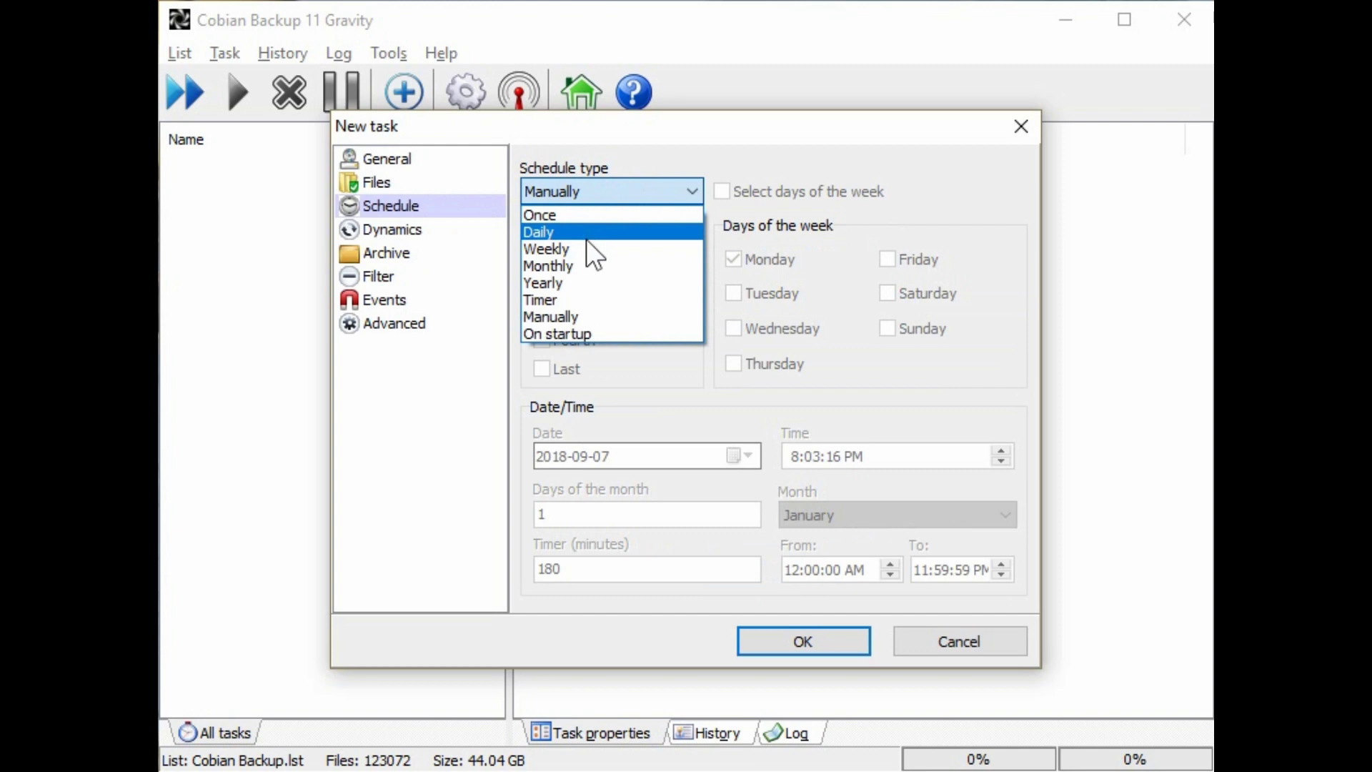
pyautogui.click(818, 229)
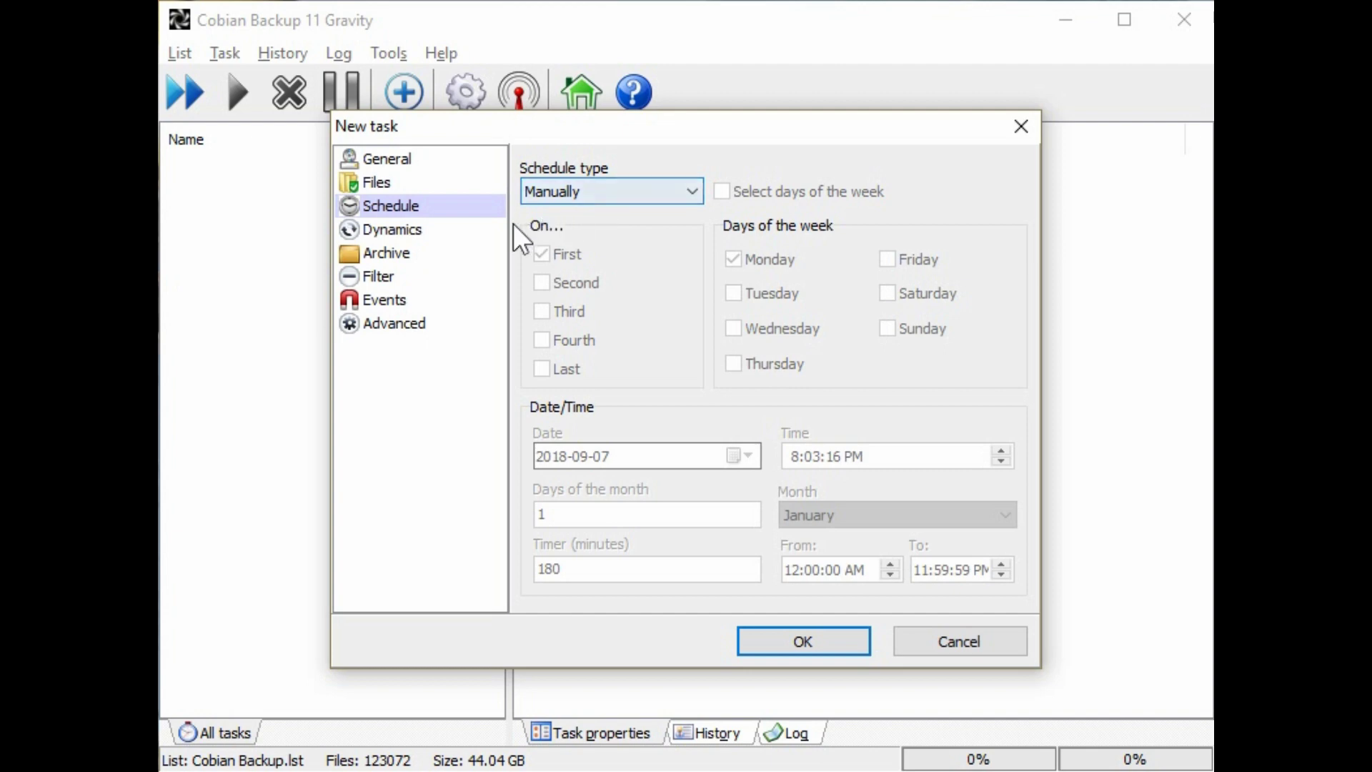
pyautogui.click(404, 303)
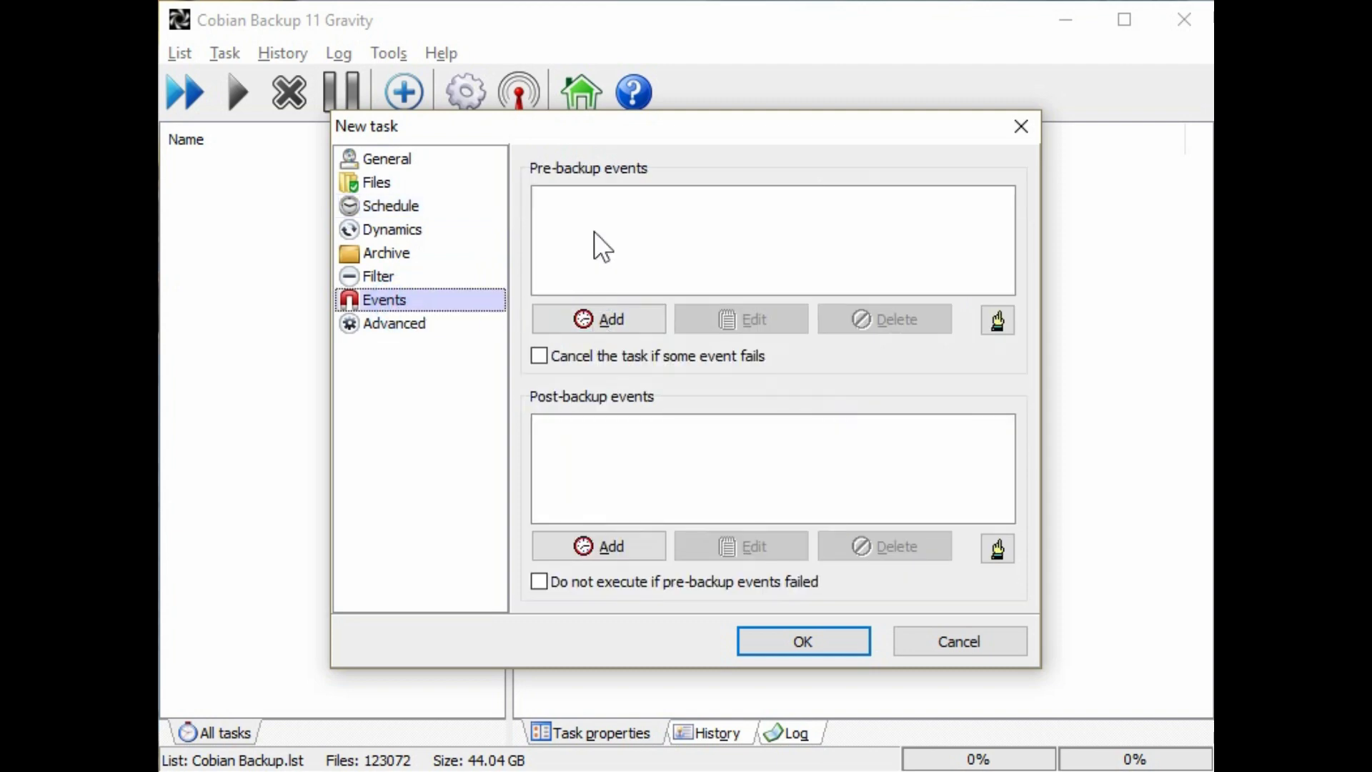
# Step: Save the Daily backup task without adding any pre- or post-backup events
pyautogui.click(598, 319)
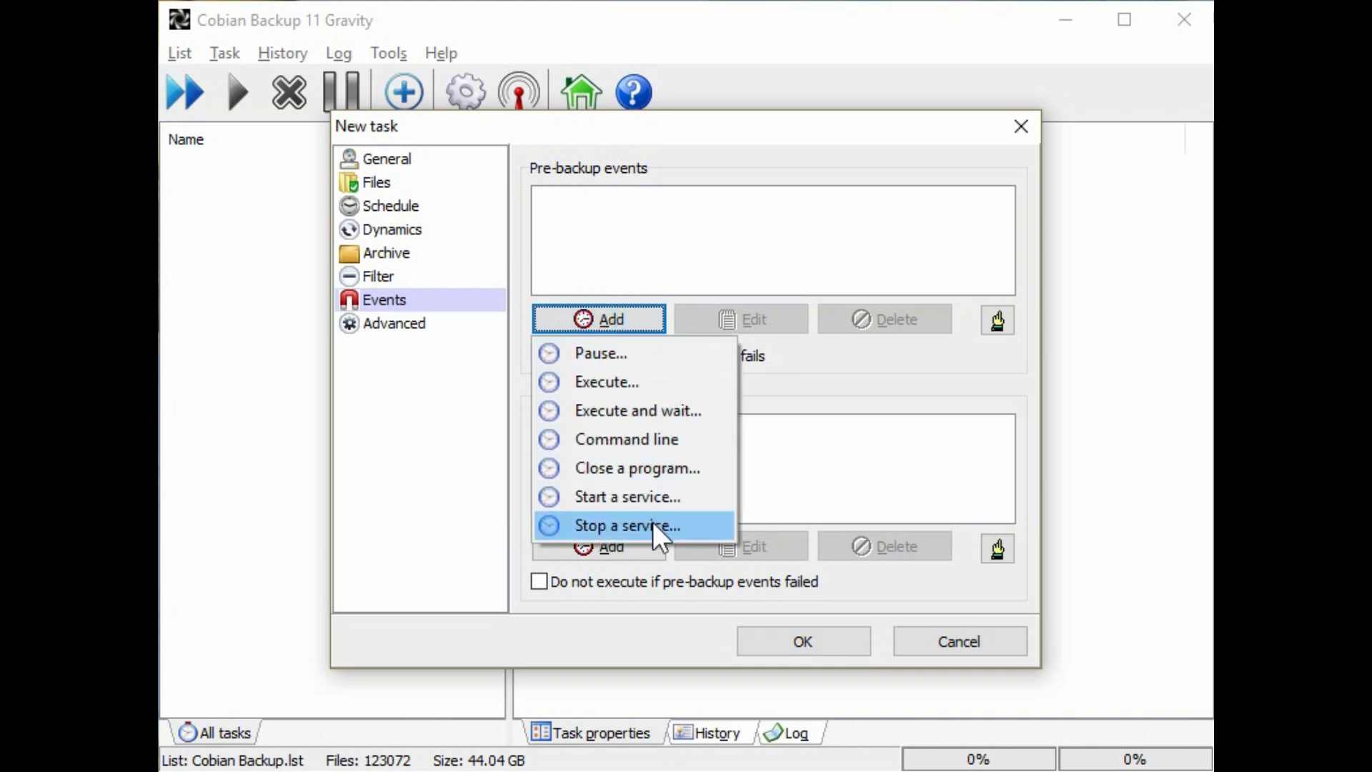
pyautogui.click(613, 226)
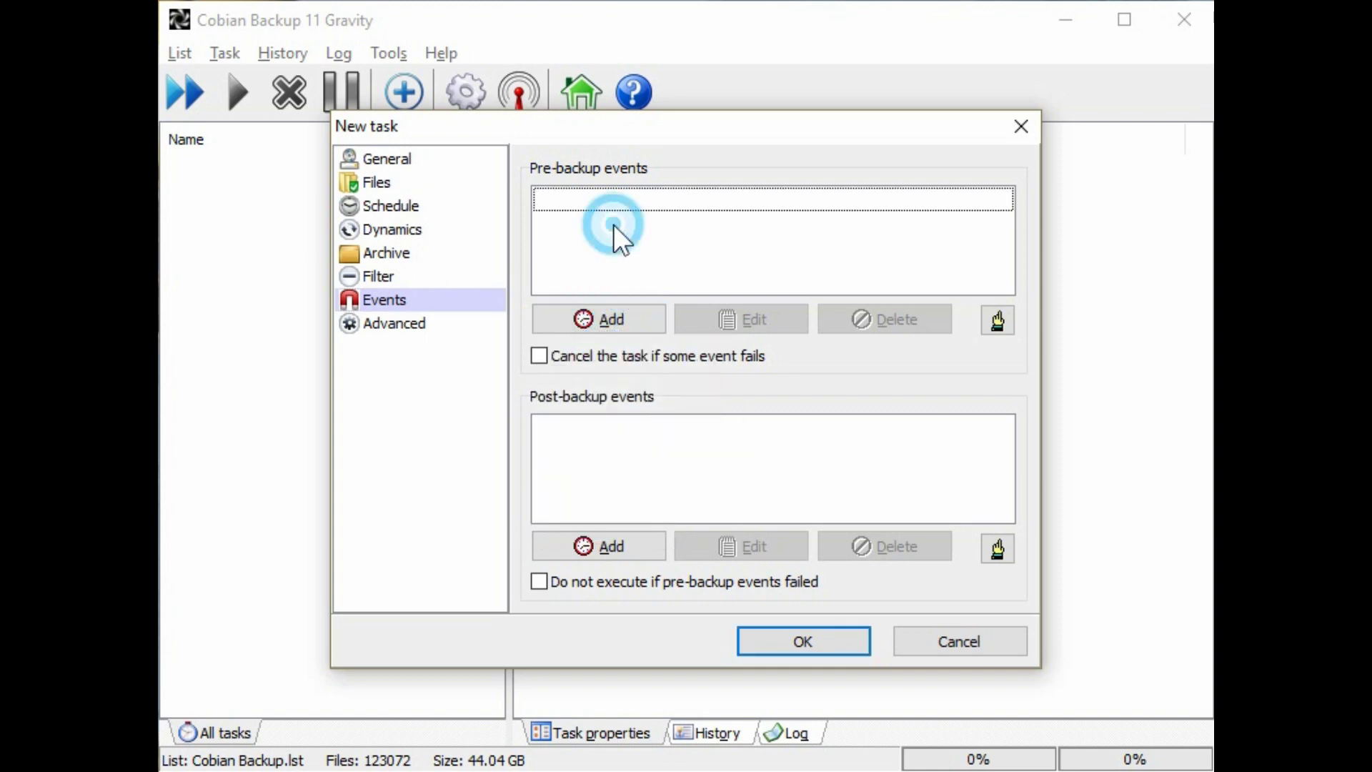
pyautogui.click(620, 546)
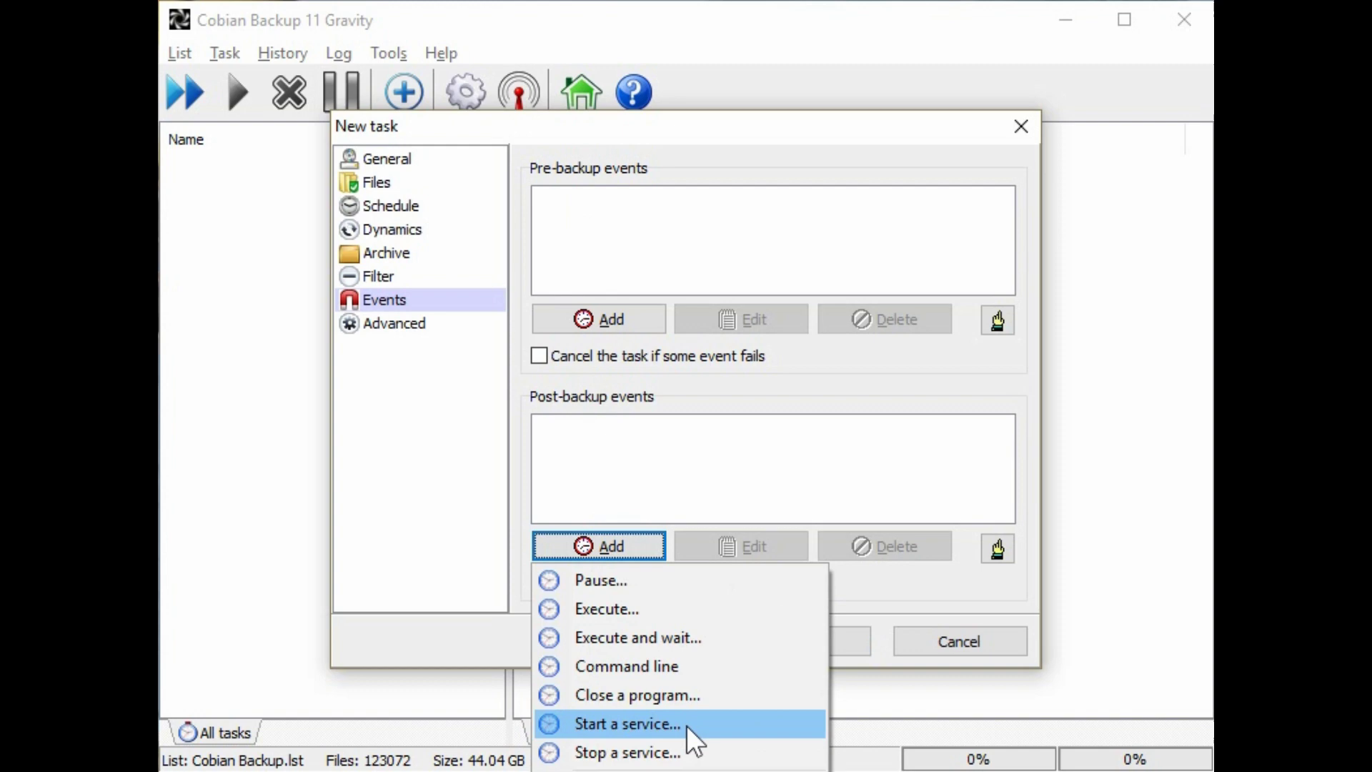
pyautogui.click(666, 464)
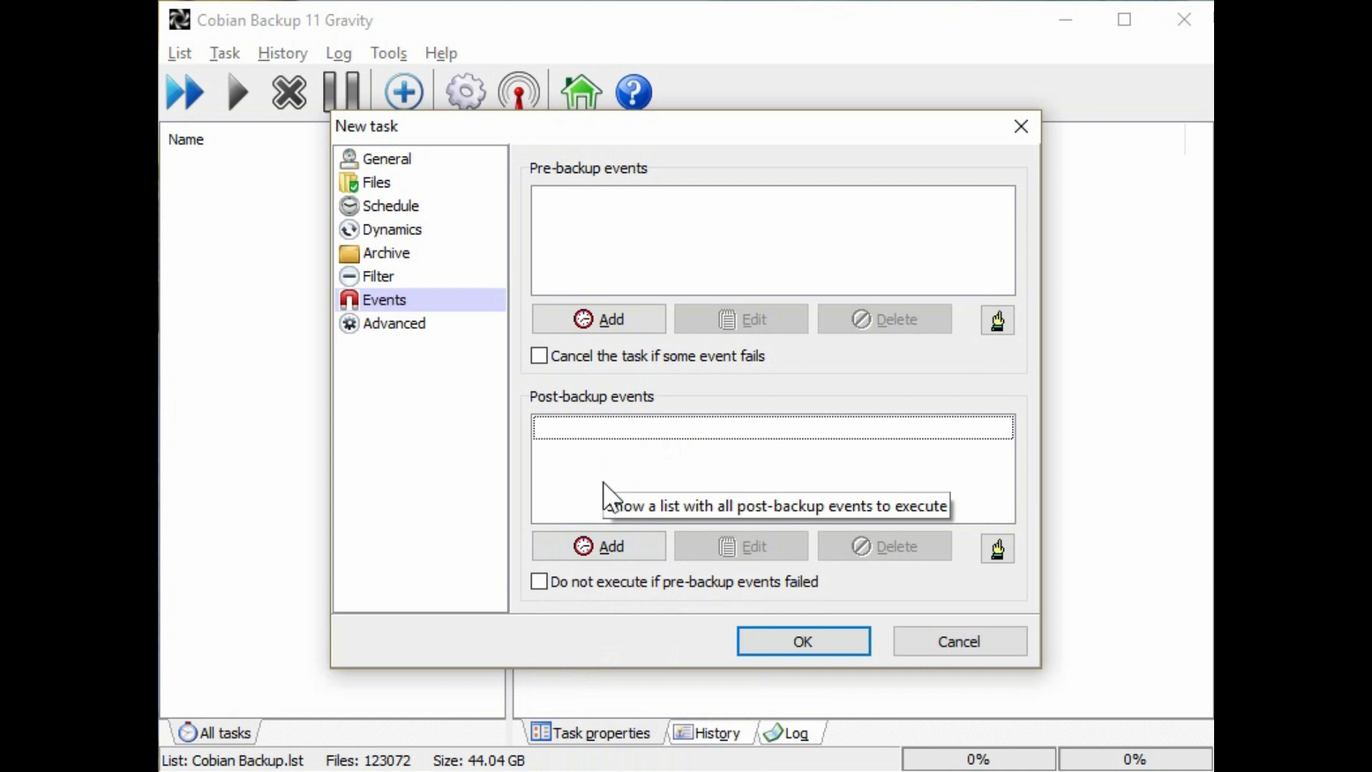
pyautogui.click(776, 637)
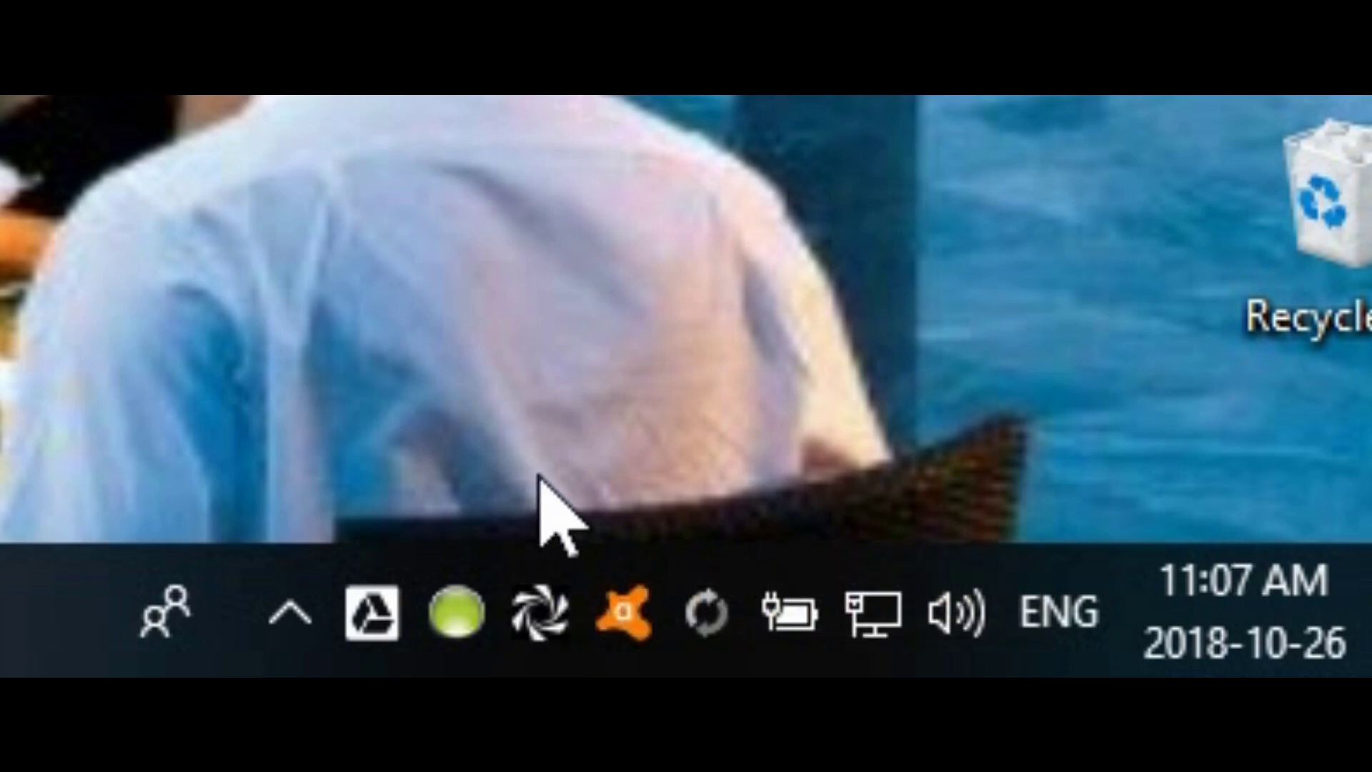
# Step: Reopen the Cobian Backup main window from the tray icon's menu
pyautogui.rightClick(547, 628)
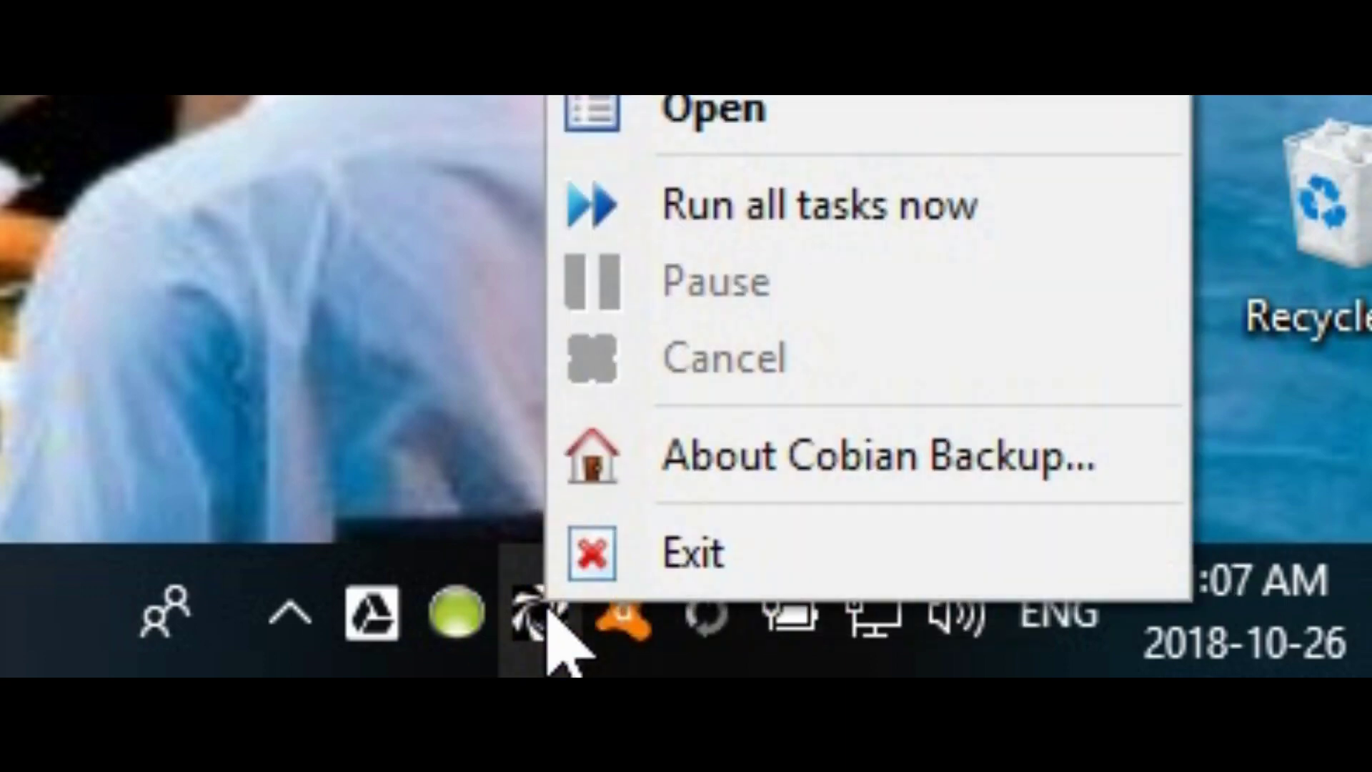
pyautogui.click(675, 118)
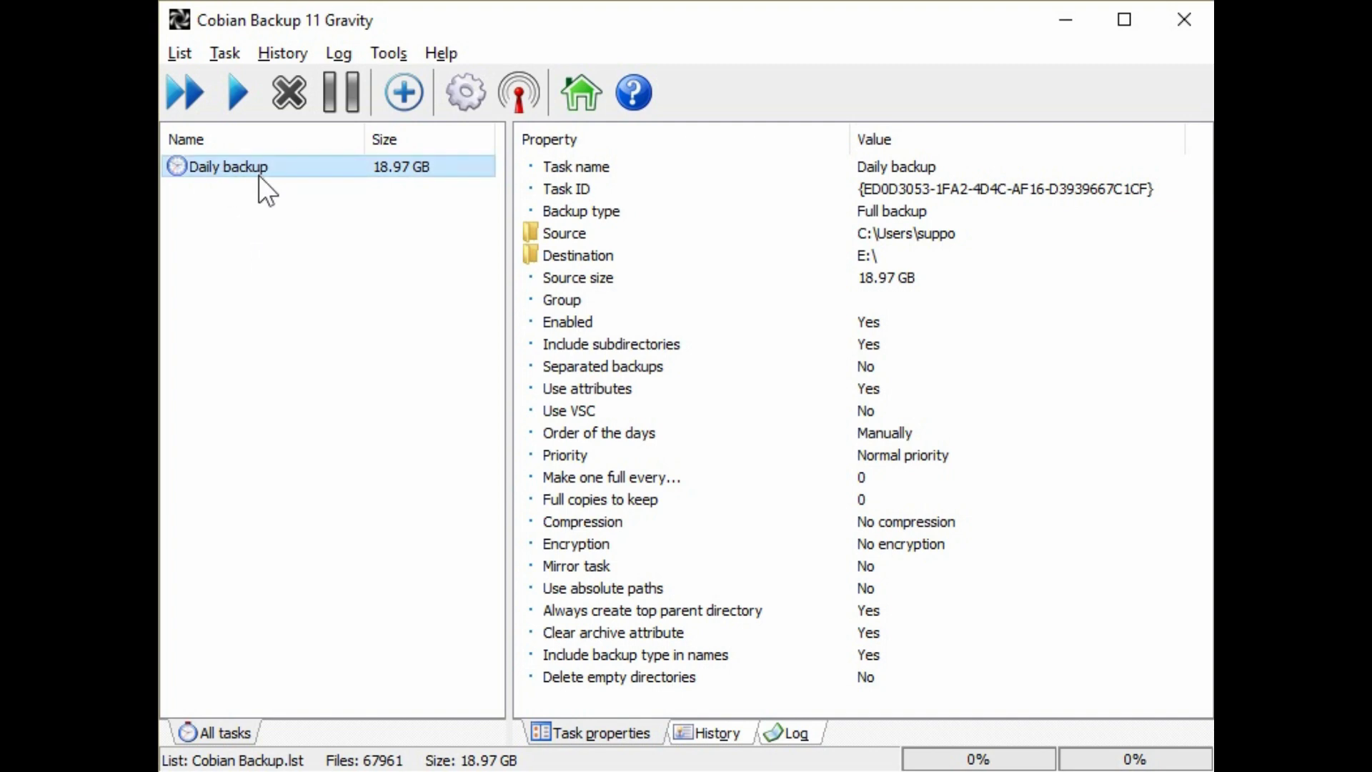
# Step: Select the Daily backup task in the list and run it
pyautogui.click(252, 201)
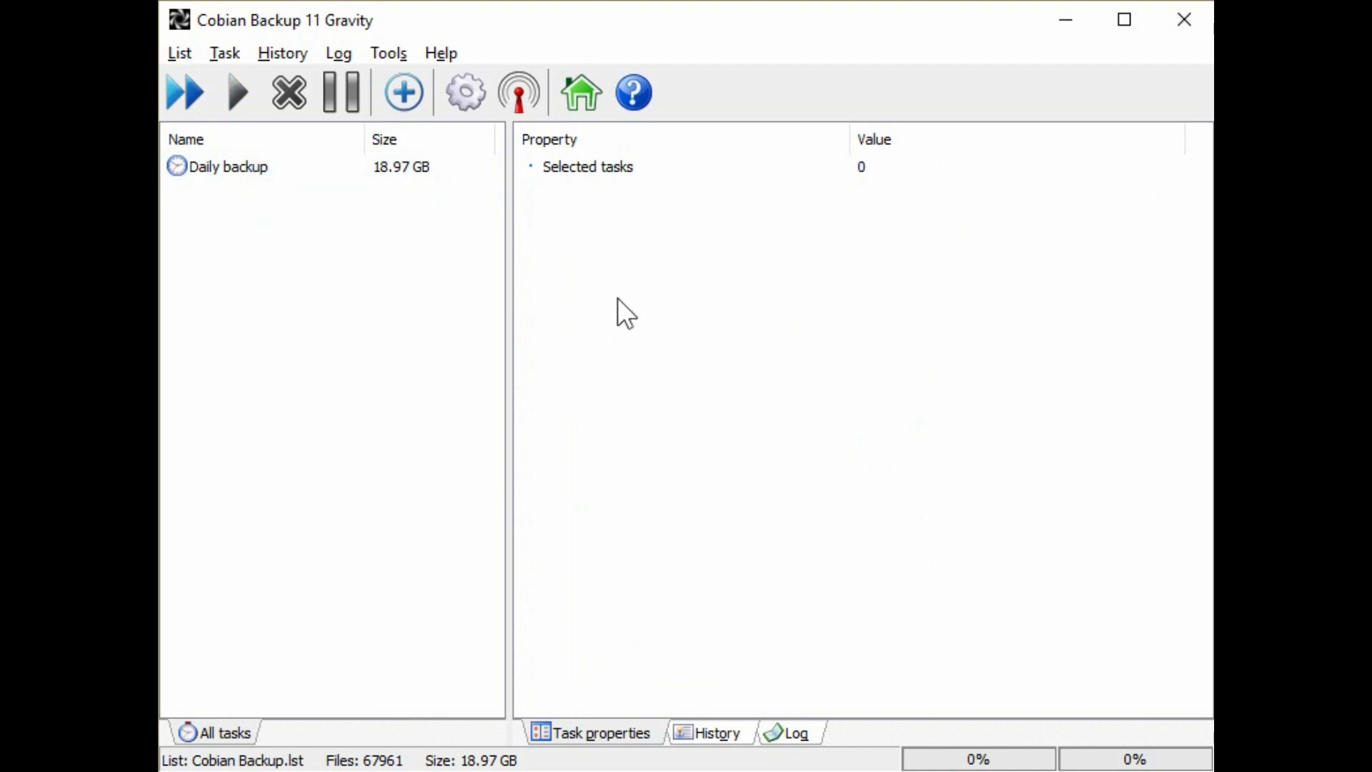
pyautogui.click(250, 170)
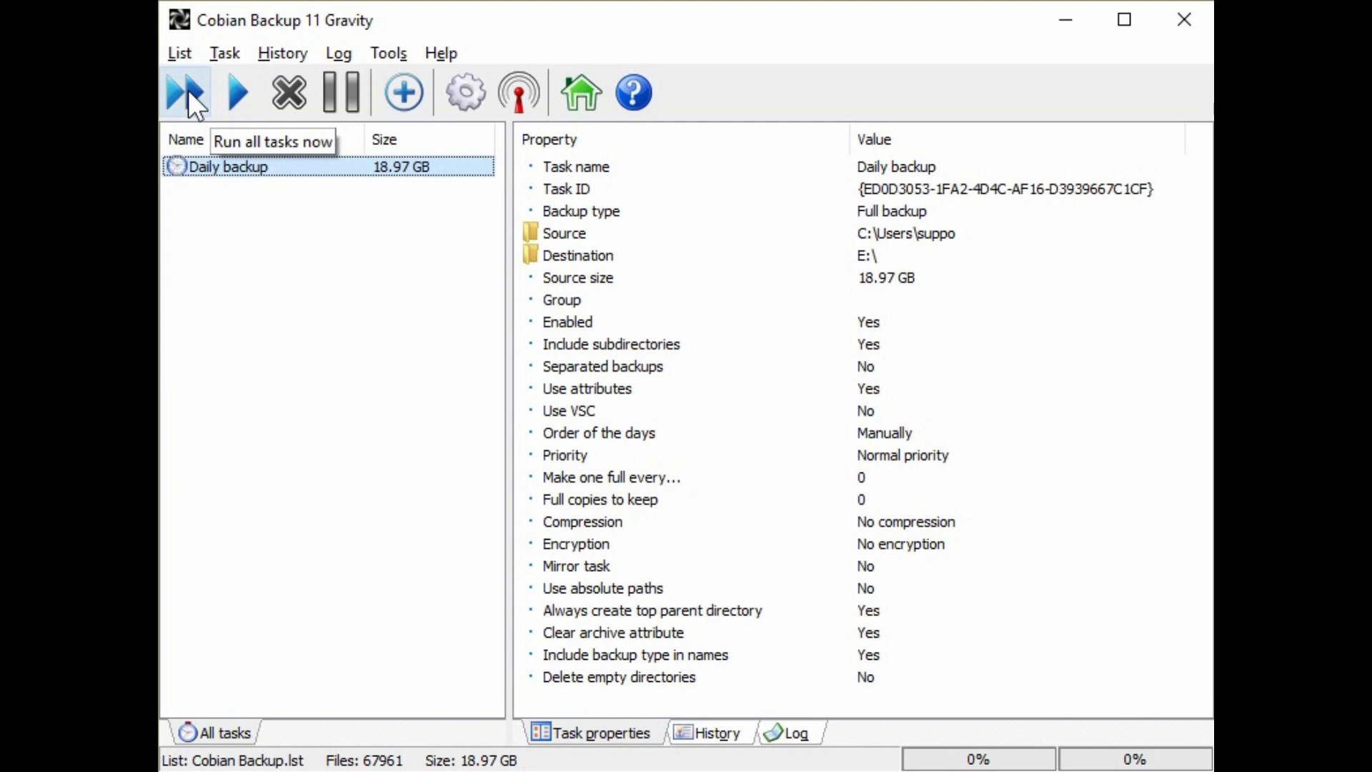
pyautogui.click(237, 96)
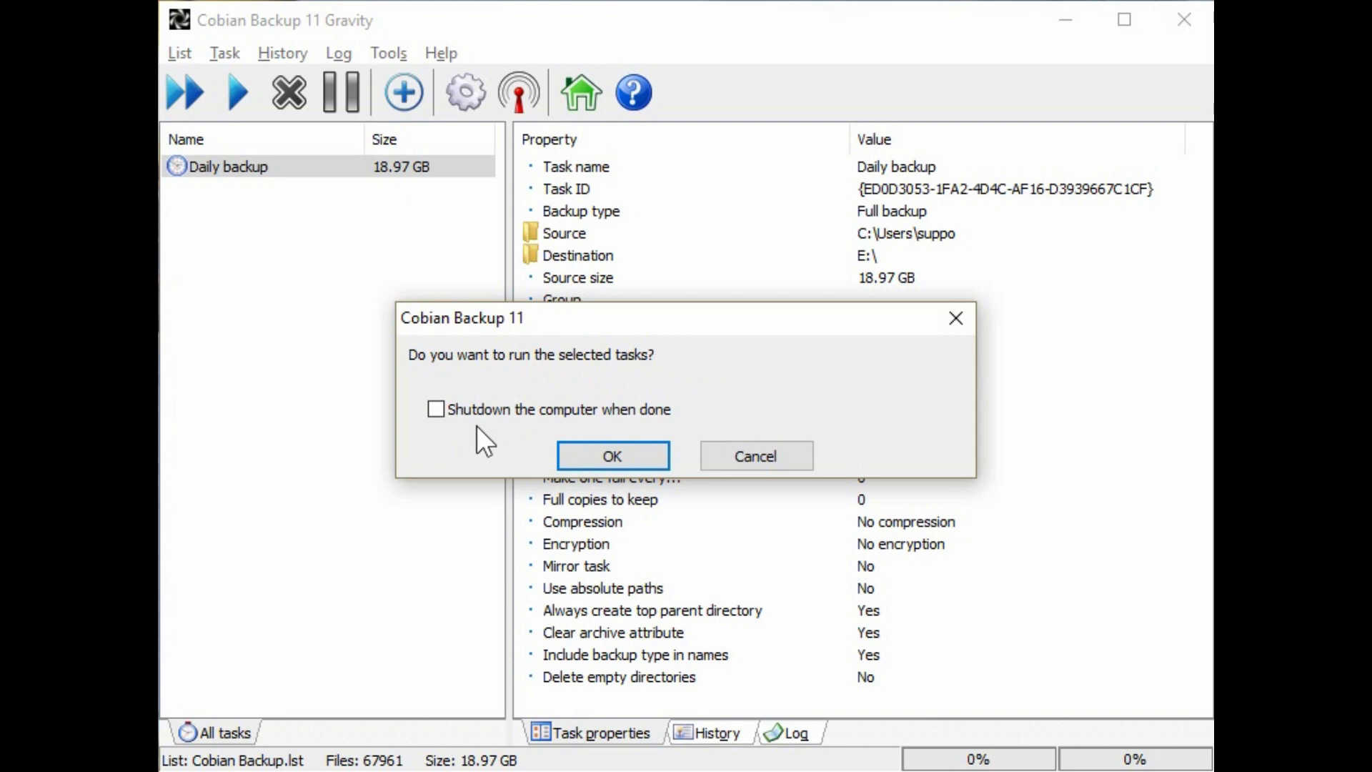
# Step: Confirm the Daily backup run, which logs 13 files processed with 1 error
pyautogui.click(588, 455)
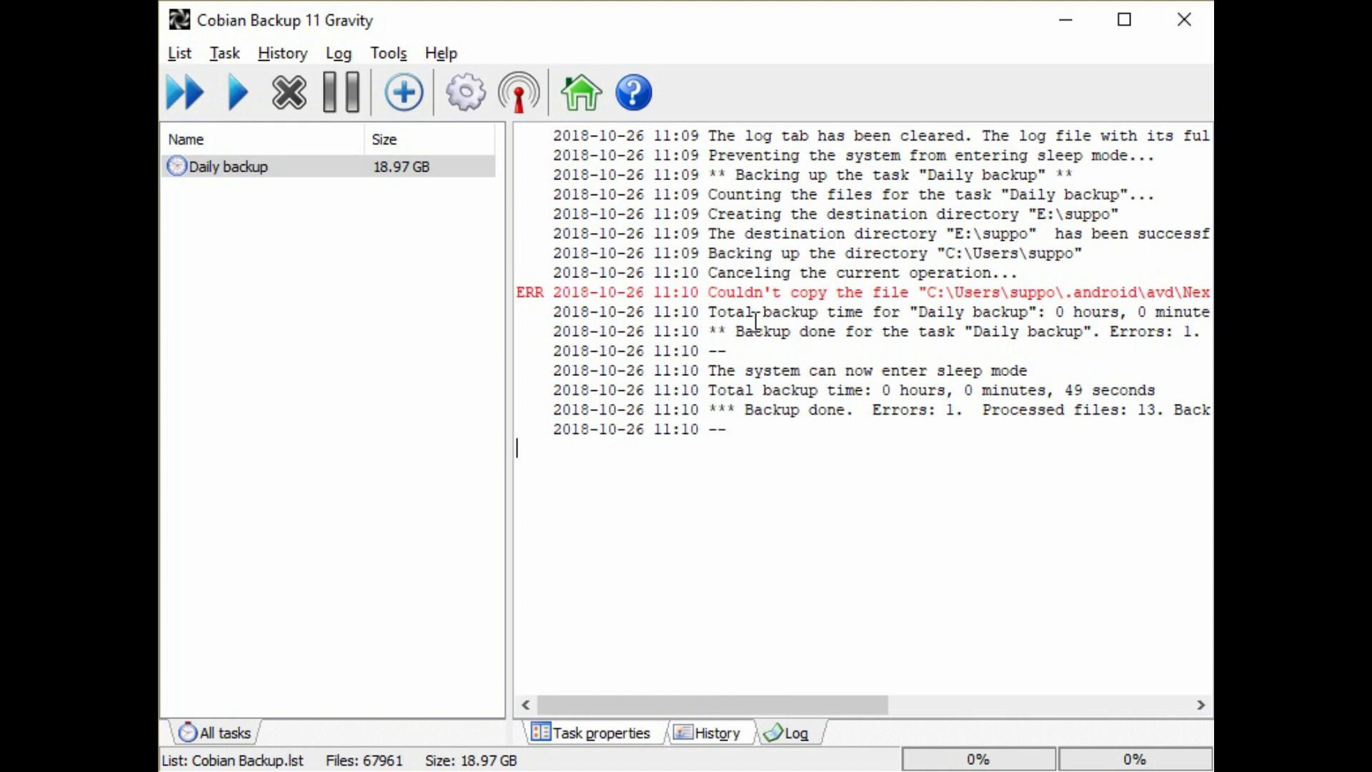
# Step: Turn on log word wrap and highlight the total time, error count and Processed files: 13
pyautogui.click(347, 57)
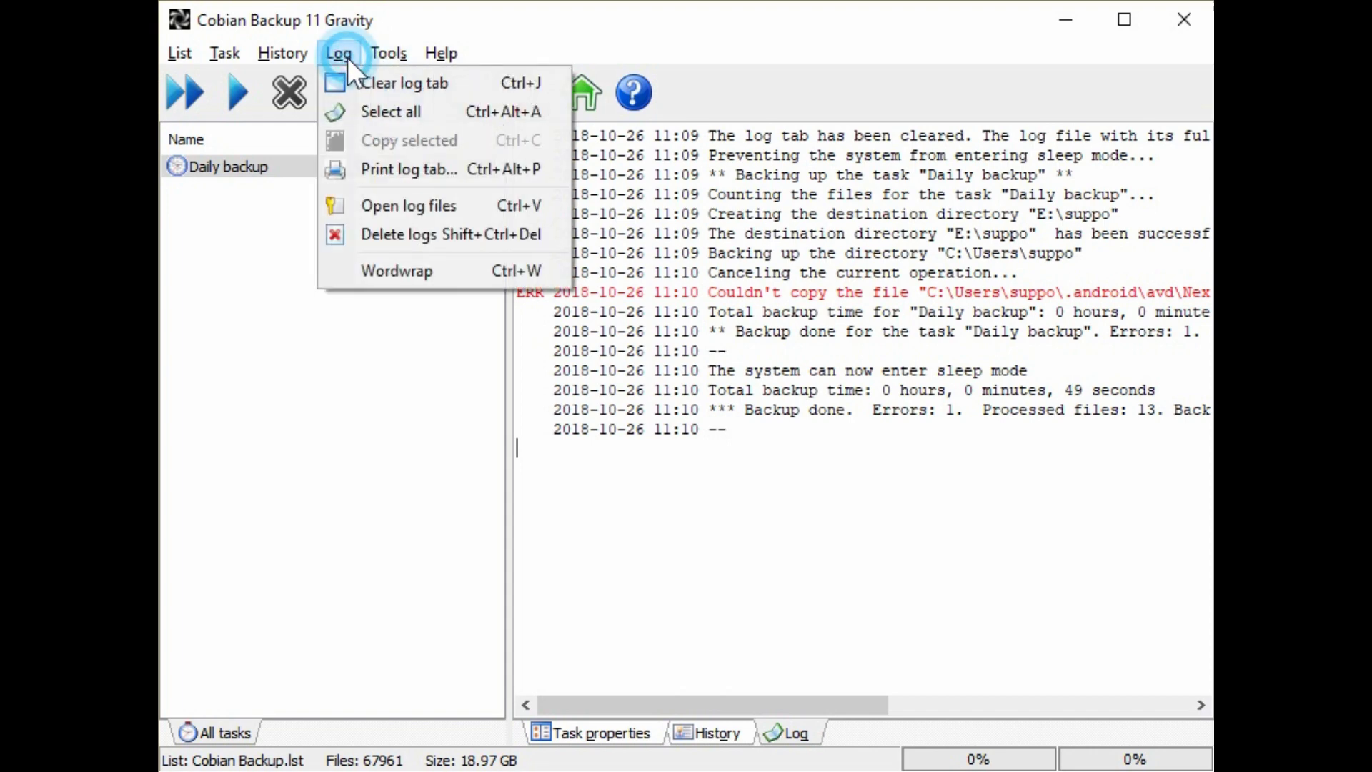
pyautogui.click(444, 270)
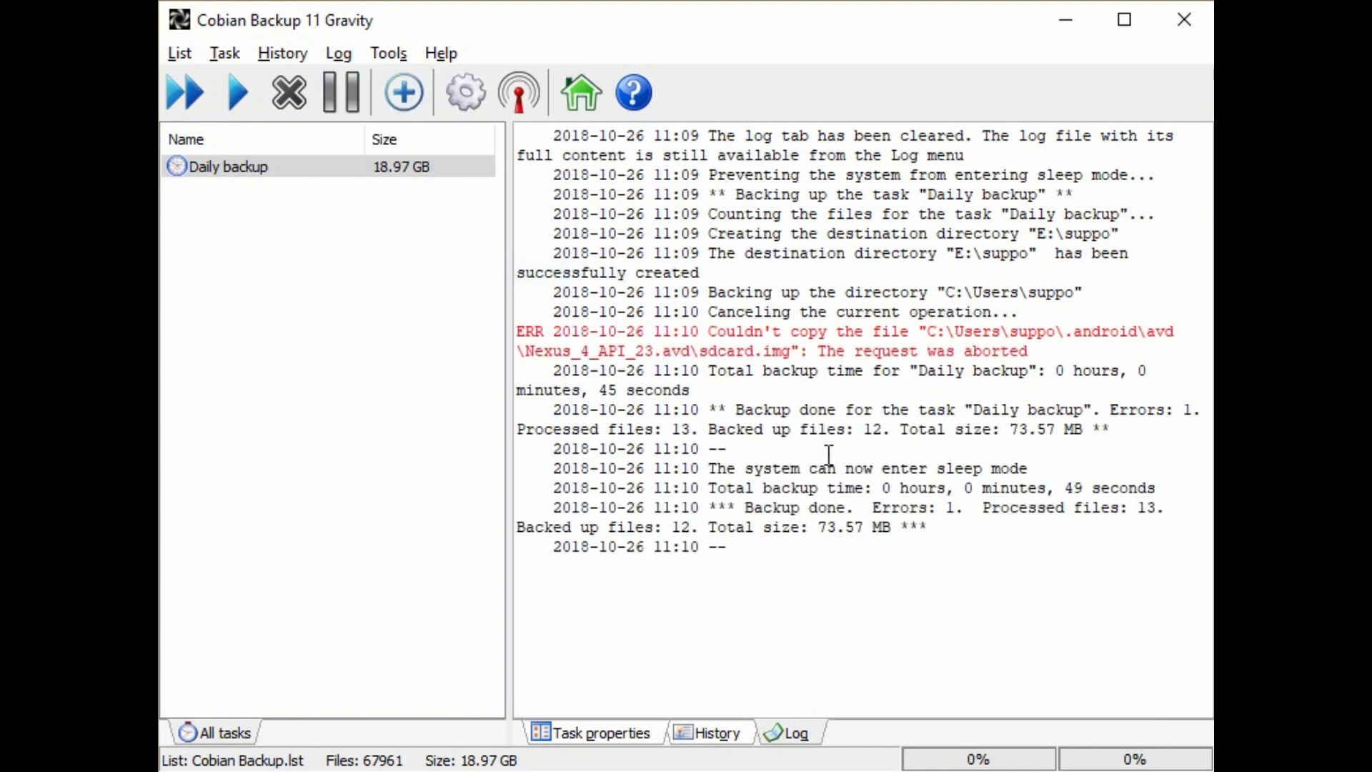
pyautogui.moveTo(717, 487); pyautogui.dragTo(1166, 488)
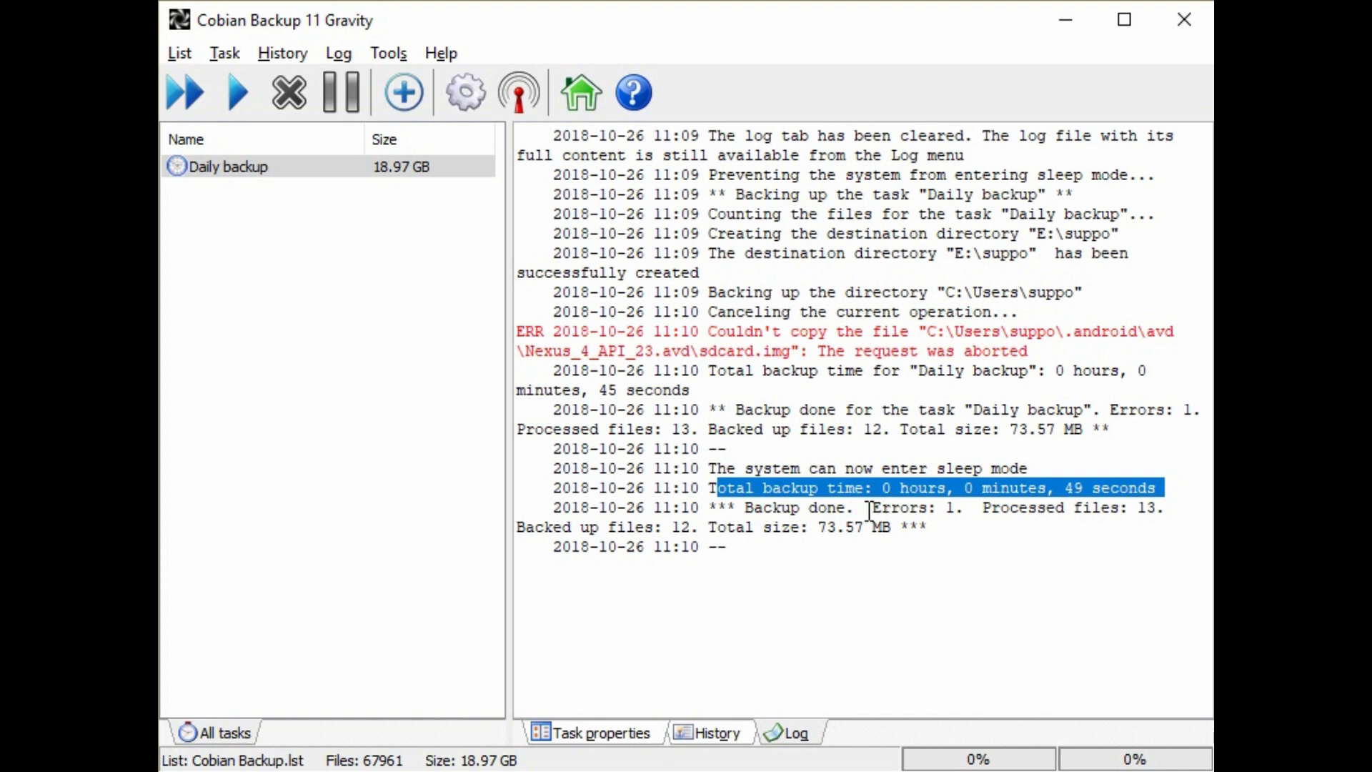
pyautogui.moveTo(864, 508); pyautogui.dragTo(976, 509)
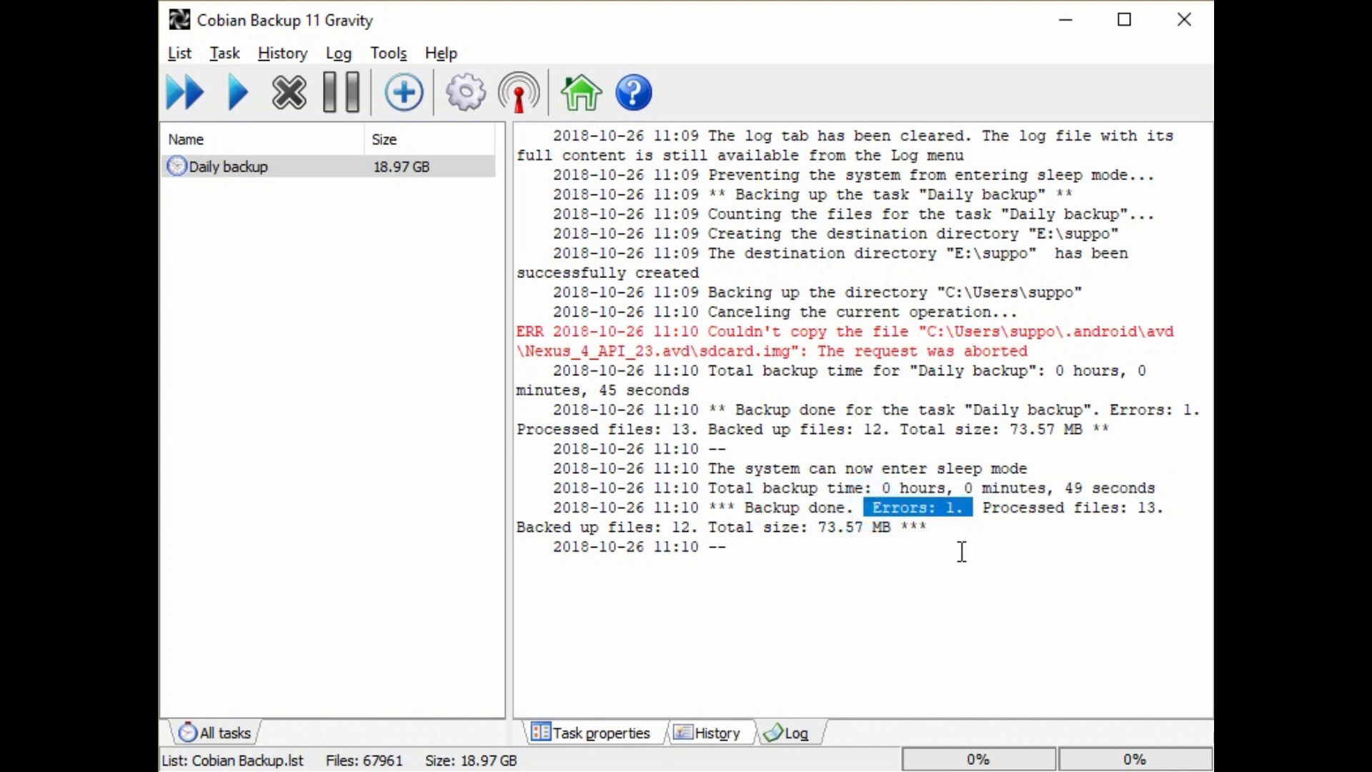
pyautogui.moveTo(984, 508); pyautogui.dragTo(1158, 508)
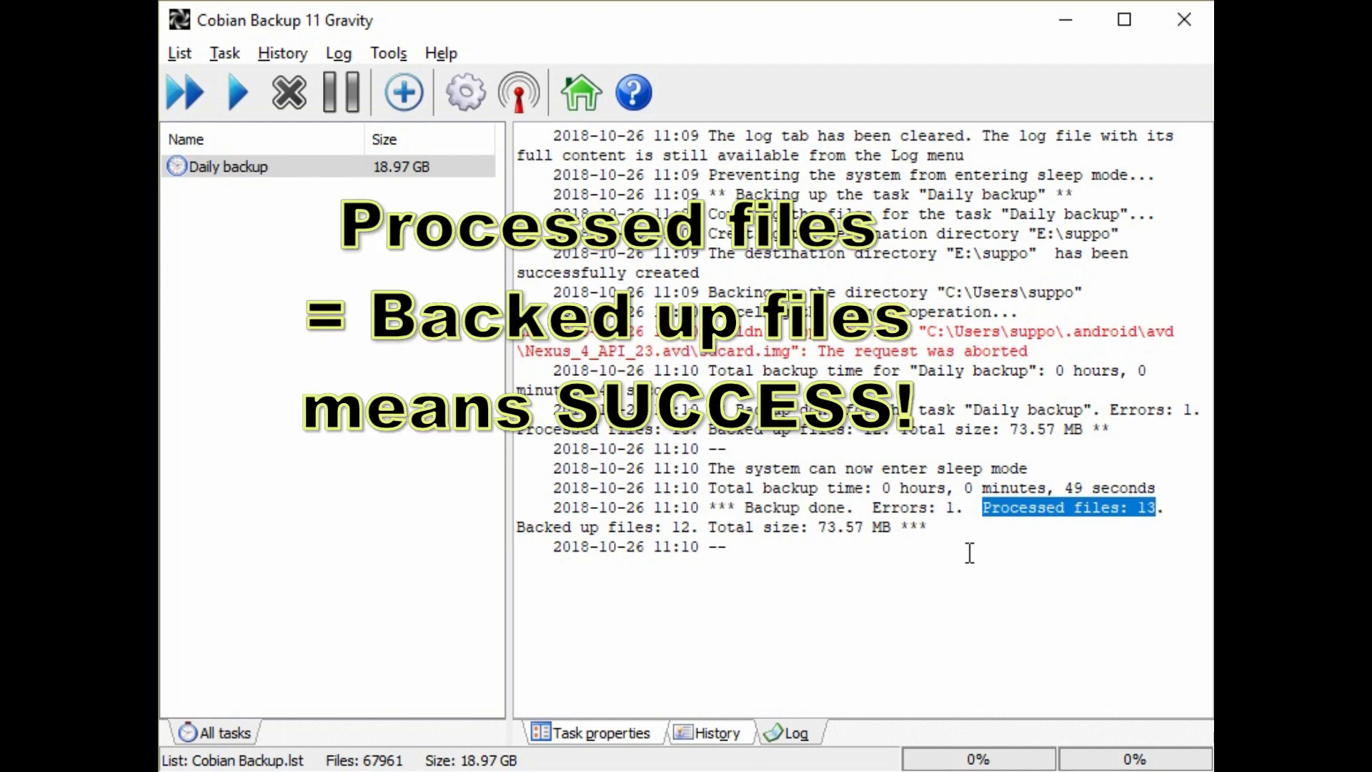
# Step: Highlight Backed up files: 12 and the 73.57 MB total size in the log
pyautogui.click(509, 530)
pyautogui.moveTo(510, 529); pyautogui.dragTo(691, 529)
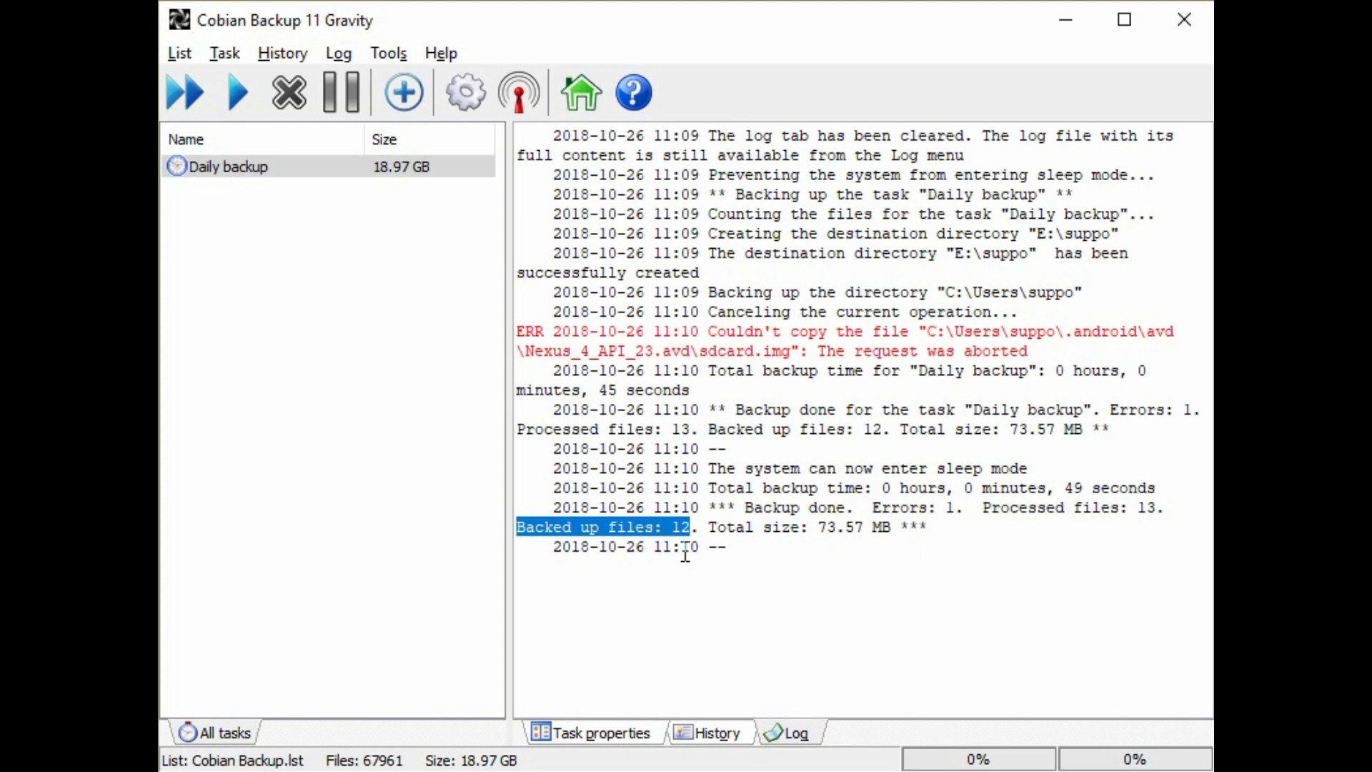
pyautogui.click(711, 525)
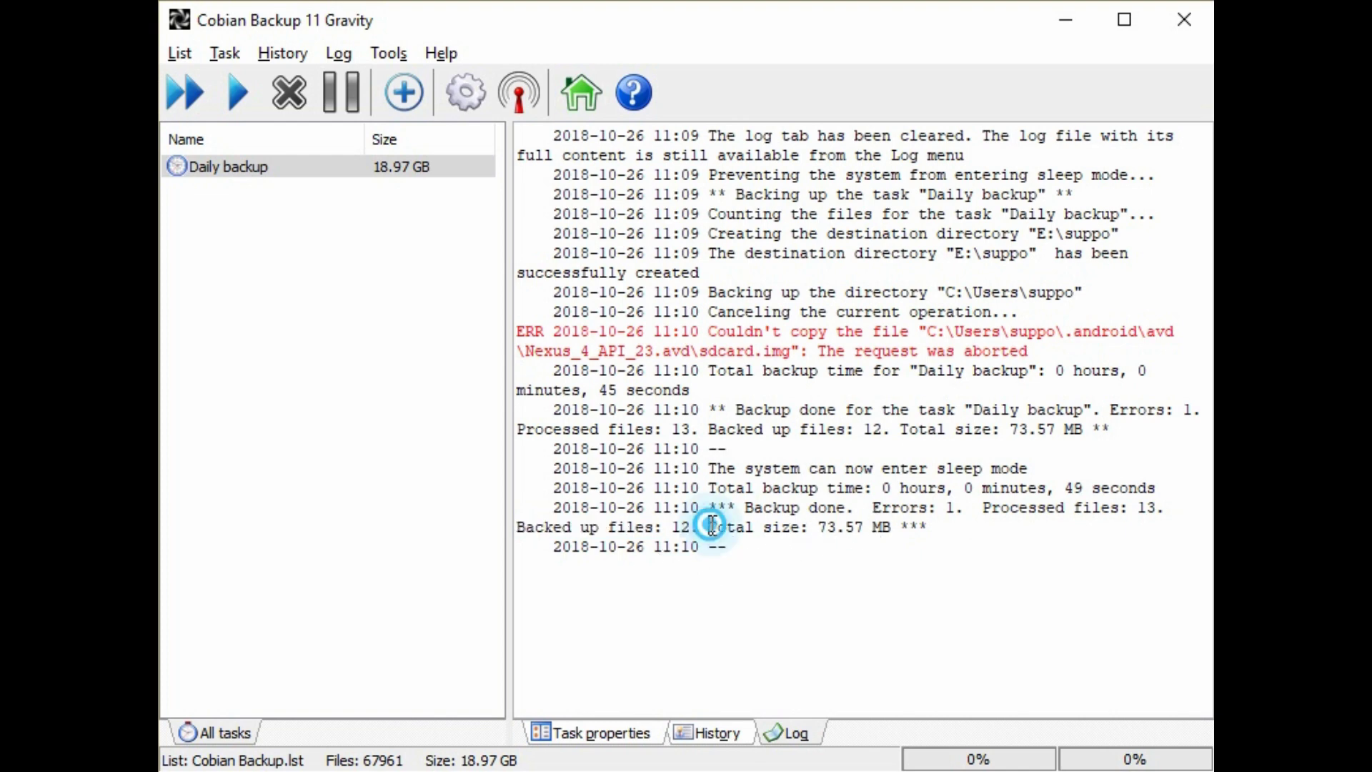
pyautogui.moveTo(712, 525); pyautogui.dragTo(893, 522)
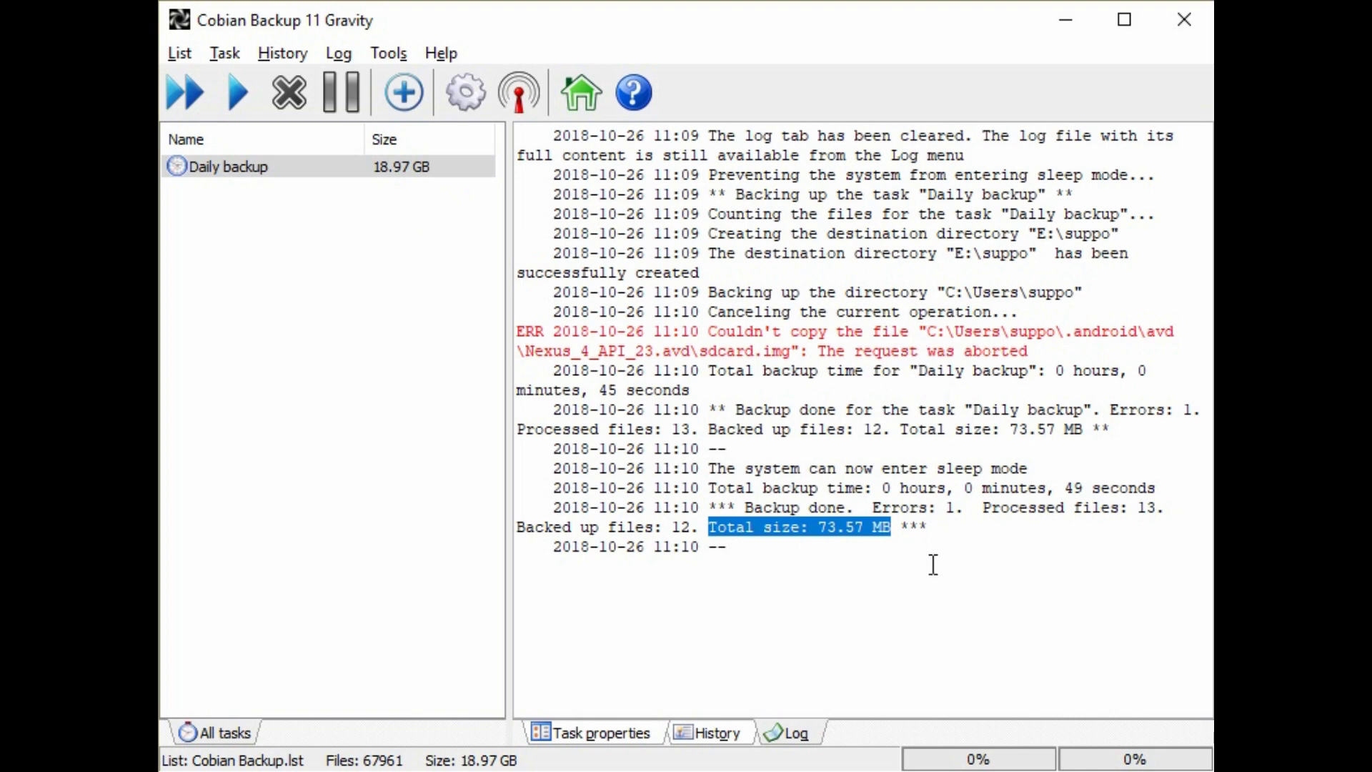
pyautogui.click(920, 603)
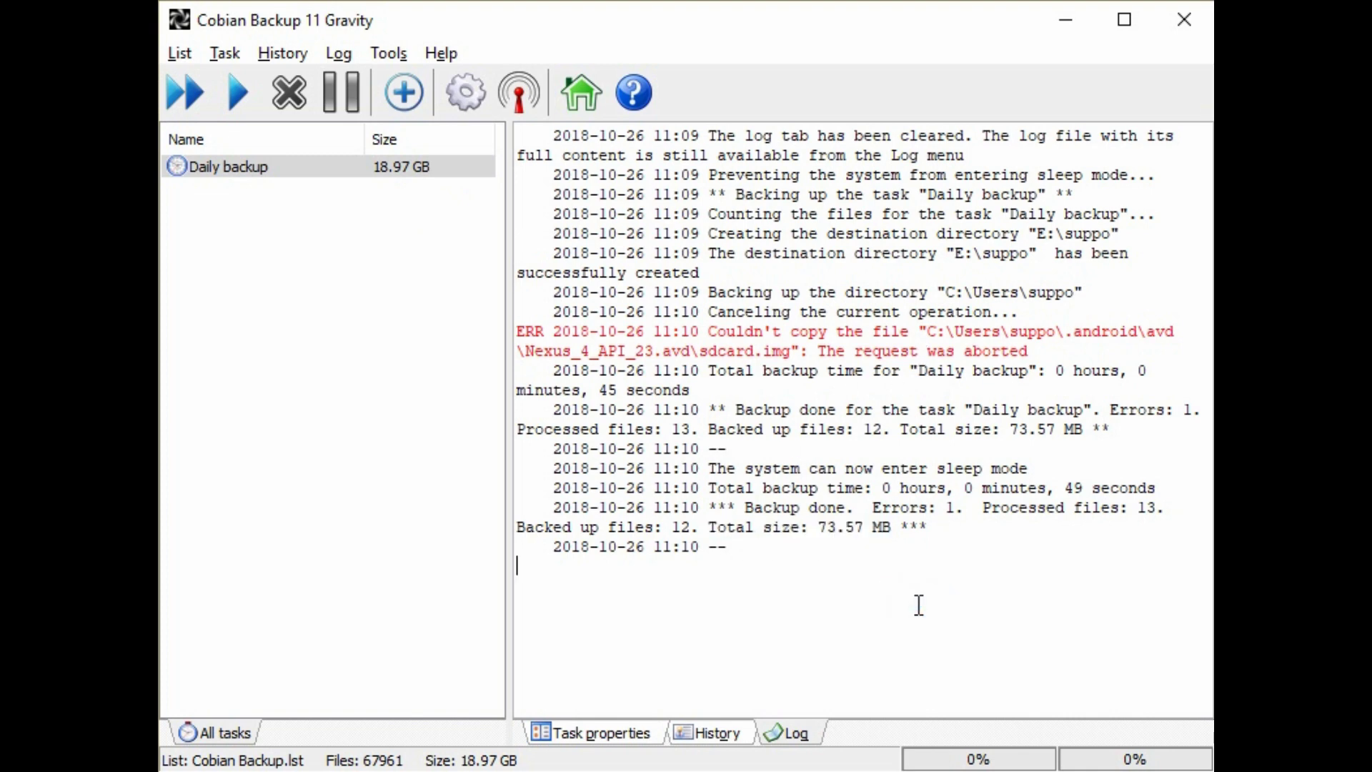